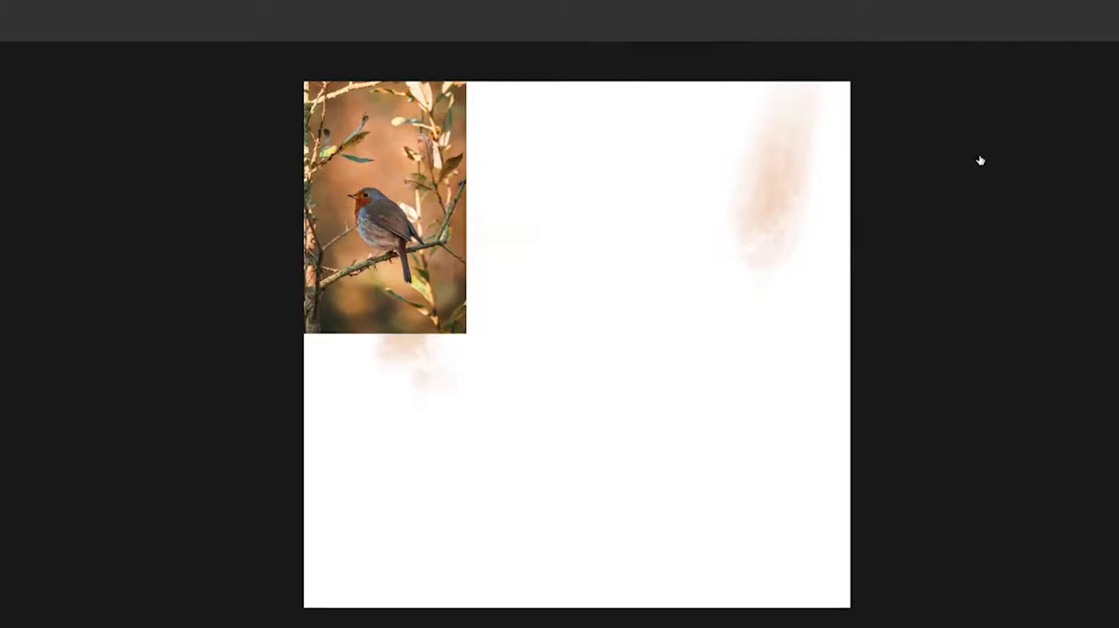
Cover the white canvas with broad peach strokes, then darken the middle, upper right and top with brown.
{"action": "mouse_move", "coordinate": [373, 189]}
{"action": "left_mouse_down"}
{"action": "mouse_move", "coordinate": [457, 153]}
{"action": "mouse_move", "coordinate": [384, 560]}
{"action": "mouse_move", "coordinate": [527, 366]}
{"action": "mouse_move", "coordinate": [609, 601]}
{"action": "mouse_move", "coordinate": [724, 582]}
{"action": "mouse_move", "coordinate": [904, 584]}
{"action": "mouse_move", "coordinate": [887, 332]}
{"action": "mouse_move", "coordinate": [735, 56]}
{"action": "mouse_move", "coordinate": [570, 88]}
{"action": "mouse_move", "coordinate": [467, 251]}
{"action": "left_mouse_up"}
{"action": "mouse_move", "coordinate": [317, 87]}
{"action": "left_mouse_down"}
{"action": "mouse_move", "coordinate": [392, 299]}
{"action": "mouse_move", "coordinate": [375, 112]}
{"action": "mouse_move", "coordinate": [412, 437]}
{"action": "mouse_move", "coordinate": [412, 579]}
{"action": "mouse_move", "coordinate": [446, 513]}
{"action": "mouse_move", "coordinate": [825, 537]}
{"action": "mouse_move", "coordinate": [899, 444]}
{"action": "mouse_move", "coordinate": [909, 55]}
{"action": "mouse_move", "coordinate": [849, 88]}
{"action": "mouse_move", "coordinate": [575, 95]}
{"action": "mouse_move", "coordinate": [375, 179]}
{"action": "left_mouse_up"}
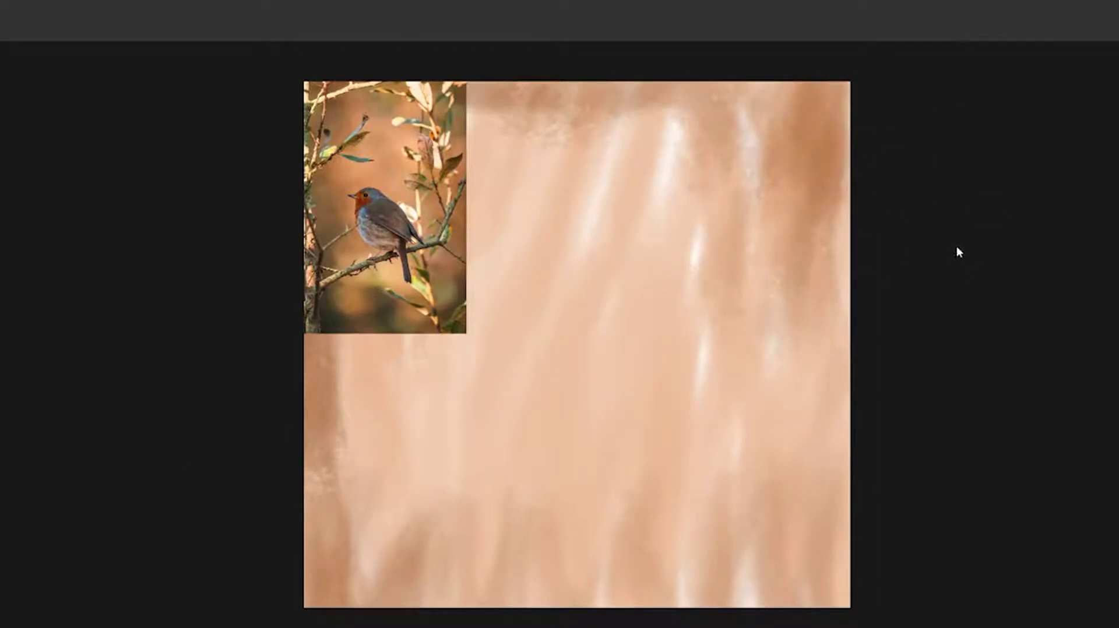
{"action": "left_click_drag", "start_coordinate": [726, 187], "coordinate": [641, 280]}
{"action": "left_click_drag", "start_coordinate": [618, 209], "coordinate": [717, 117]}
{"action": "left_click_drag", "start_coordinate": [714, 64], "coordinate": [457, 55]}
Darken the bottom band, right edge and left edge below the reference photo with brown.
{"action": "left_click_drag", "start_coordinate": [408, 513], "coordinate": [744, 554]}
{"action": "left_click_drag", "start_coordinate": [833, 221], "coordinate": [759, 62]}
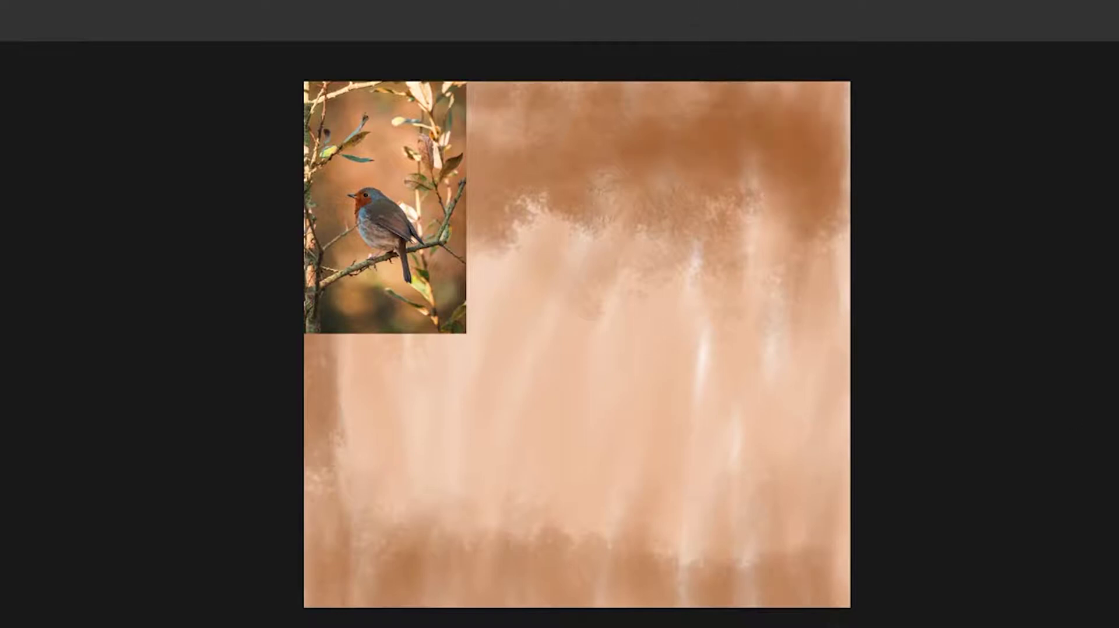
{"action": "mouse_move", "coordinate": [757, 198]}
{"action": "left_mouse_down"}
{"action": "mouse_move", "coordinate": [750, 112]}
{"action": "mouse_move", "coordinate": [880, 113]}
{"action": "mouse_move", "coordinate": [911, 375]}
{"action": "mouse_move", "coordinate": [828, 402]}
{"action": "left_mouse_up"}
{"action": "left_click_drag", "start_coordinate": [478, 93], "coordinate": [466, 186]}
{"action": "mouse_move", "coordinate": [431, 355]}
{"action": "left_mouse_down"}
{"action": "mouse_move", "coordinate": [329, 513]}
{"action": "mouse_move", "coordinate": [362, 593]}
{"action": "left_mouse_up"}
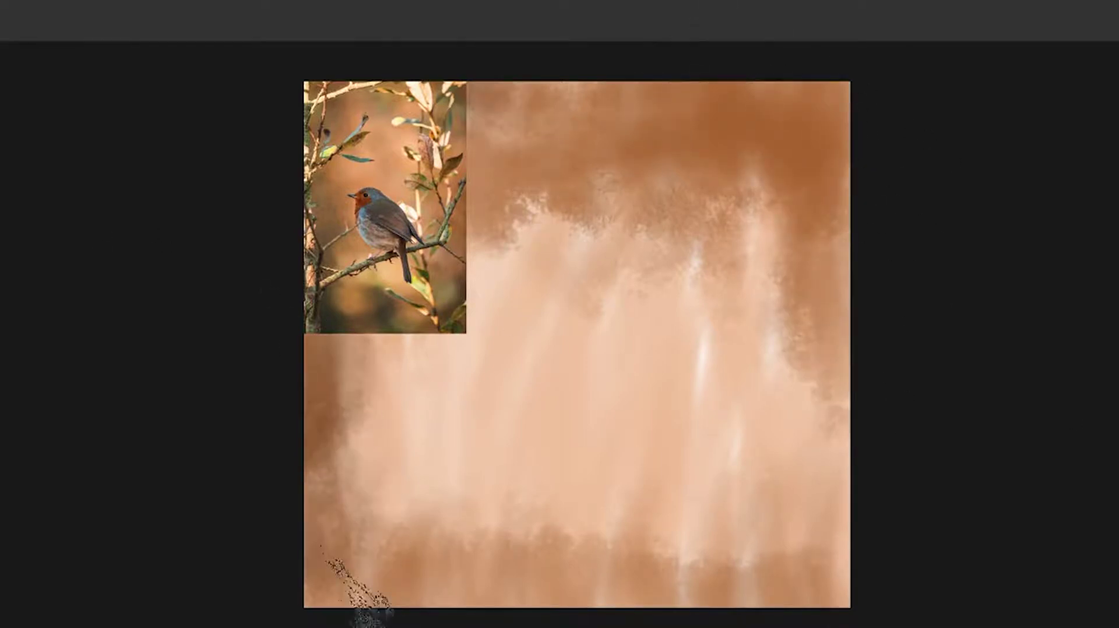
{"action": "left_click_drag", "start_coordinate": [357, 419], "coordinate": [366, 498]}
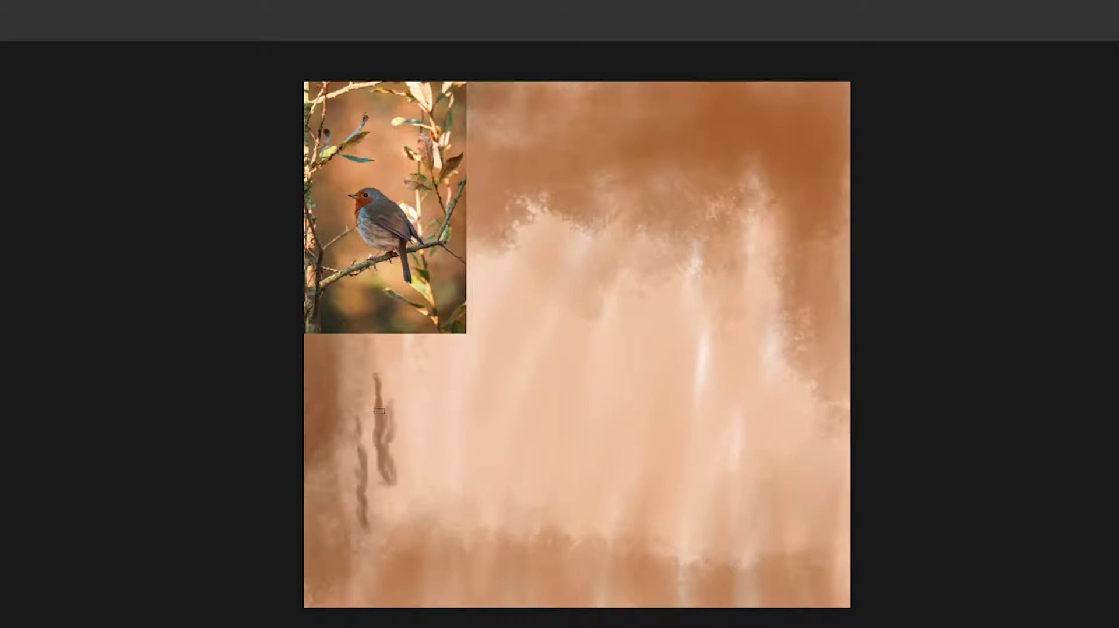
Add large dark strokes along the bottom, top band, right edge and middle.
{"action": "mouse_move", "coordinate": [370, 386]}
{"action": "left_mouse_down"}
{"action": "mouse_move", "coordinate": [373, 495]}
{"action": "mouse_move", "coordinate": [330, 591]}
{"action": "mouse_move", "coordinate": [420, 580]}
{"action": "mouse_move", "coordinate": [615, 594]}
{"action": "mouse_move", "coordinate": [659, 583]}
{"action": "left_mouse_up"}
{"action": "mouse_move", "coordinate": [496, 554]}
{"action": "left_mouse_down"}
{"action": "mouse_move", "coordinate": [717, 583]}
{"action": "mouse_move", "coordinate": [857, 572]}
{"action": "left_mouse_up"}
{"action": "mouse_move", "coordinate": [824, 229]}
{"action": "left_mouse_down"}
{"action": "mouse_move", "coordinate": [750, 45]}
{"action": "mouse_move", "coordinate": [638, 188]}
{"action": "mouse_move", "coordinate": [450, 75]}
{"action": "left_mouse_up"}
{"action": "mouse_move", "coordinate": [737, 200]}
{"action": "left_mouse_down"}
{"action": "mouse_move", "coordinate": [874, 286]}
{"action": "mouse_move", "coordinate": [724, 512]}
{"action": "left_mouse_up"}
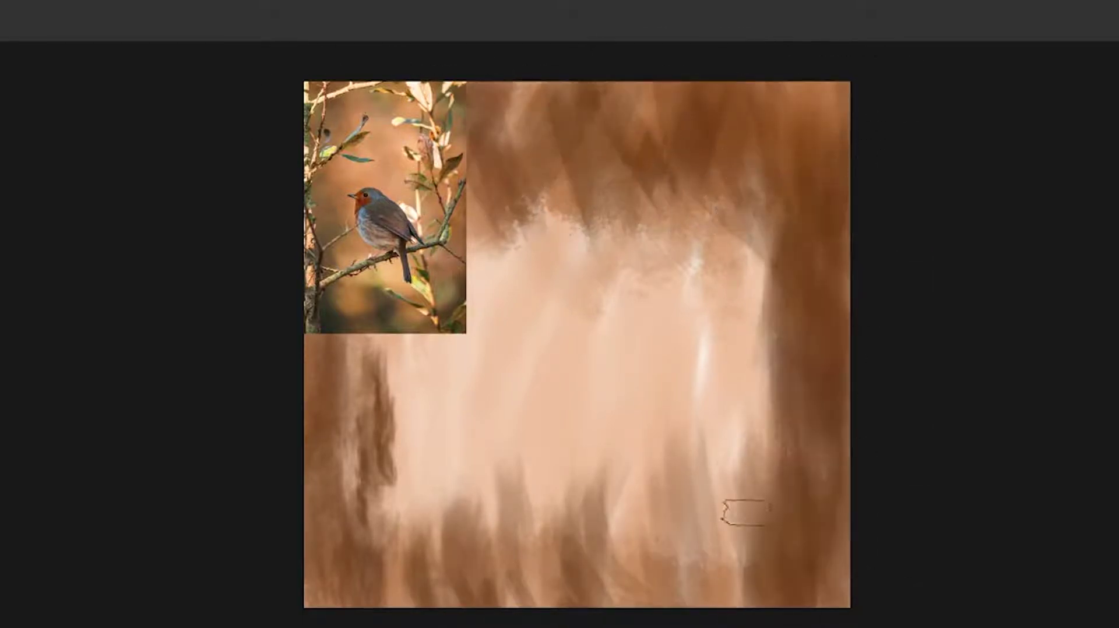
{"action": "mouse_move", "coordinate": [572, 234]}
{"action": "left_mouse_down"}
{"action": "mouse_move", "coordinate": [520, 369]}
{"action": "mouse_move", "coordinate": [550, 412]}
{"action": "mouse_move", "coordinate": [624, 238]}
{"action": "mouse_move", "coordinate": [729, 187]}
{"action": "mouse_move", "coordinate": [632, 402]}
{"action": "mouse_move", "coordinate": [542, 554]}
{"action": "left_mouse_up"}
Lighten the middle and lower background with pale strokes.
{"action": "left_click_drag", "start_coordinate": [550, 188], "coordinate": [583, 145]}
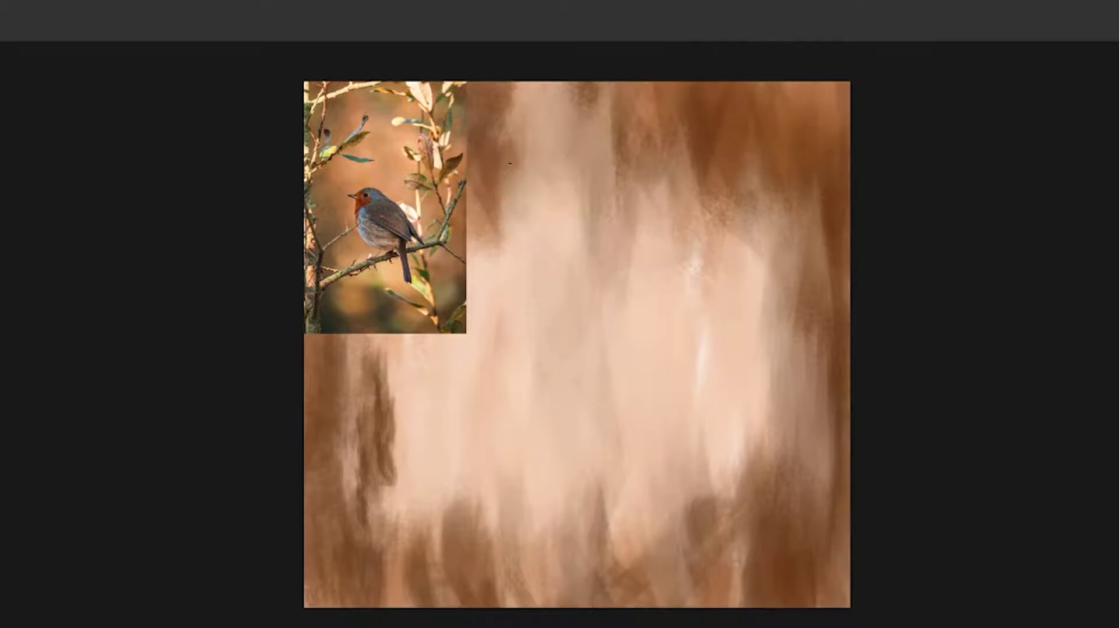
{"action": "left_click_drag", "start_coordinate": [513, 116], "coordinate": [513, 234]}
{"action": "left_click_drag", "start_coordinate": [625, 240], "coordinate": [688, 169]}
{"action": "left_click_drag", "start_coordinate": [589, 583], "coordinate": [549, 397]}
{"action": "left_click_drag", "start_coordinate": [729, 583], "coordinate": [742, 228]}
{"action": "mouse_move", "coordinate": [787, 350]}
{"action": "left_mouse_down"}
{"action": "mouse_move", "coordinate": [391, 324]}
{"action": "mouse_move", "coordinate": [437, 583]}
{"action": "left_mouse_up"}
With a smaller brush, sketch the robin's back curving down to the tail, undoing a stray smear.
{"action": "key", "text": "bracketleft"}
{"action": "key", "text": "bracketleft"}
{"action": "key", "text": "bracketleft"}
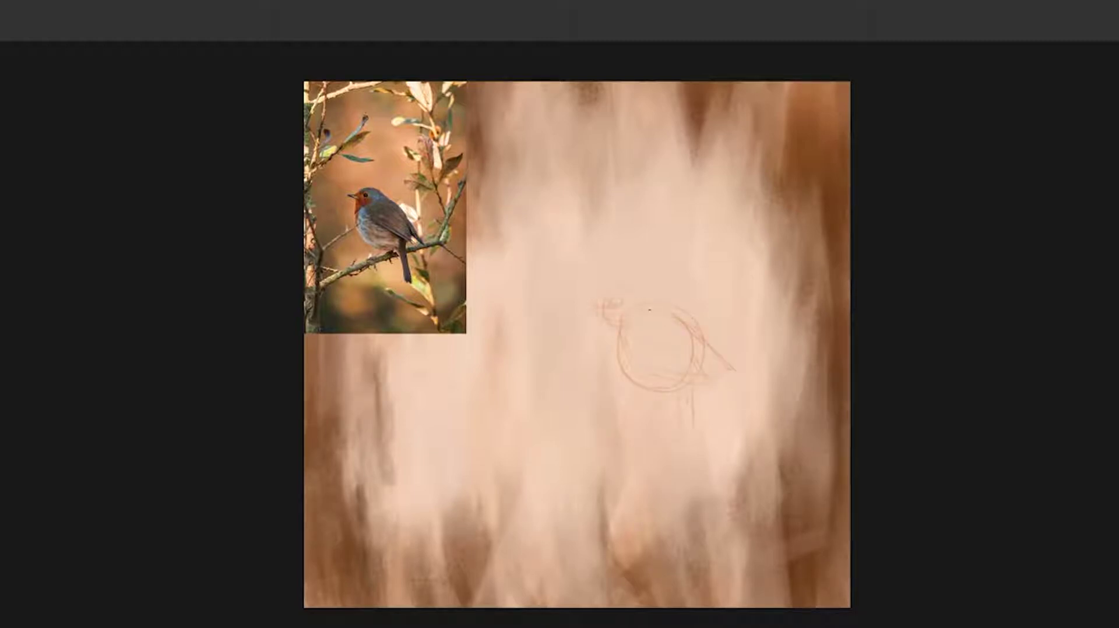
{"action": "left_click_drag", "start_coordinate": [622, 300], "coordinate": [606, 260]}
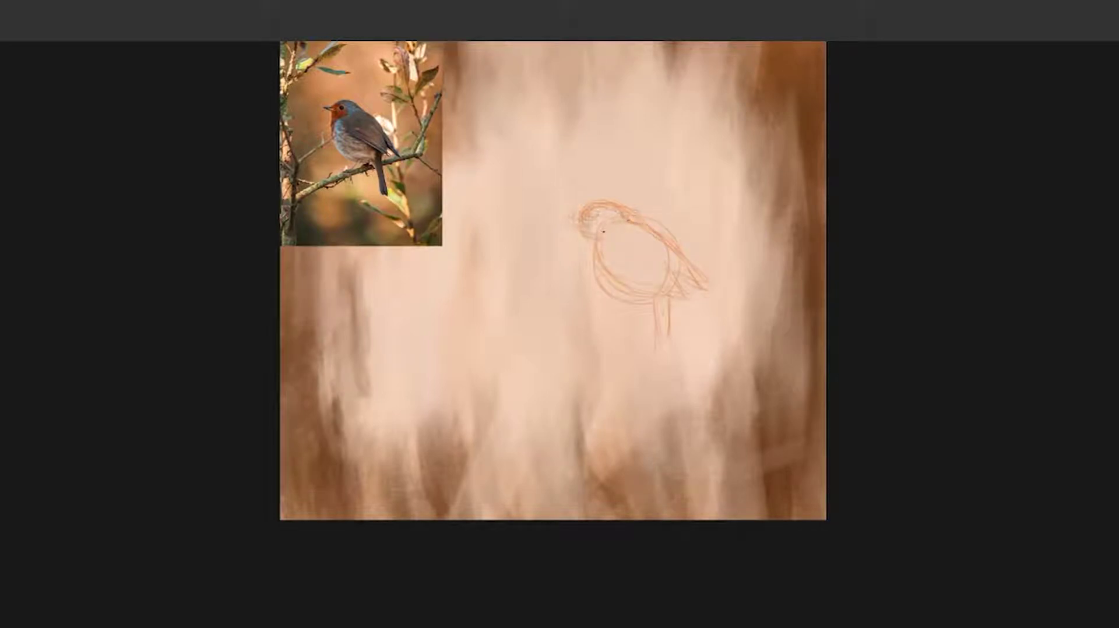
{"action": "left_click_drag", "start_coordinate": [641, 224], "coordinate": [705, 278]}
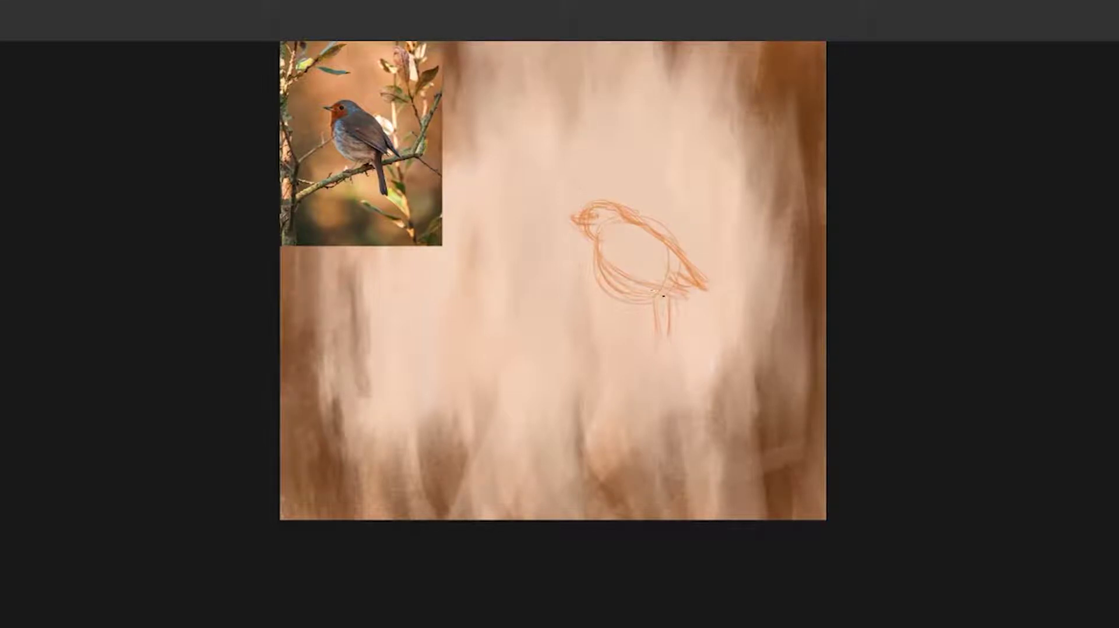
{"action": "key", "text": "v"}
{"action": "mouse_move", "coordinate": [590, 272]}
{"action": "left_mouse_down"}
{"action": "mouse_move", "coordinate": [606, 299]}
{"action": "mouse_move", "coordinate": [599, 249]}
{"action": "left_mouse_up"}
{"action": "key", "text": "ctrl+z"}
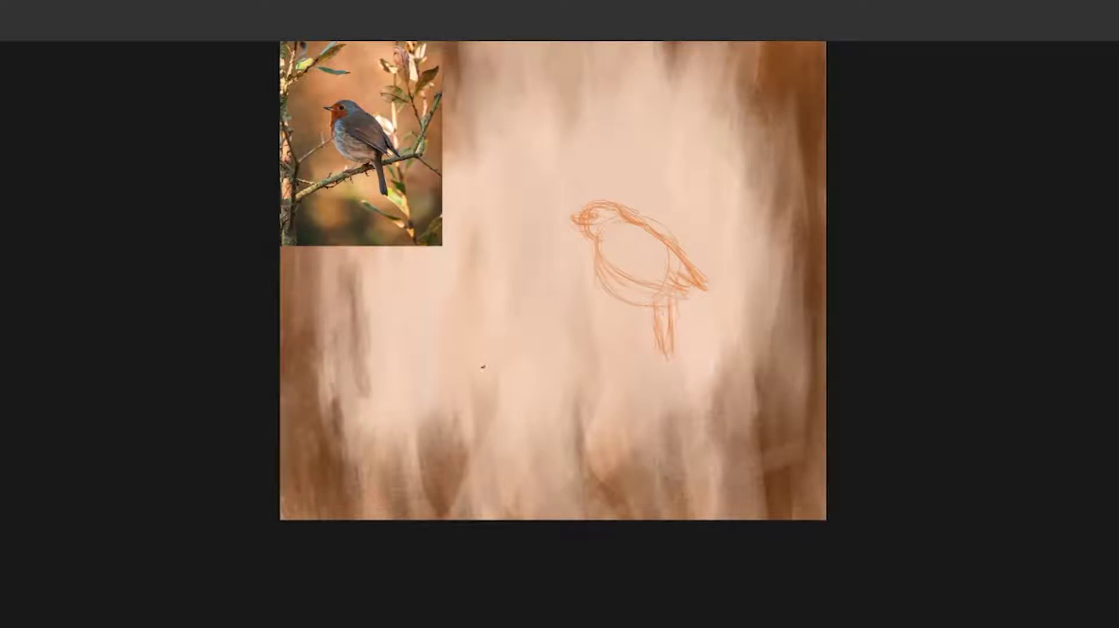
Sketch a long branch under the bird, plus leaf shapes and a long stem on the right.
{"action": "left_click_drag", "start_coordinate": [481, 366], "coordinate": [600, 324]}
{"action": "left_click_drag", "start_coordinate": [418, 390], "coordinate": [612, 331]}
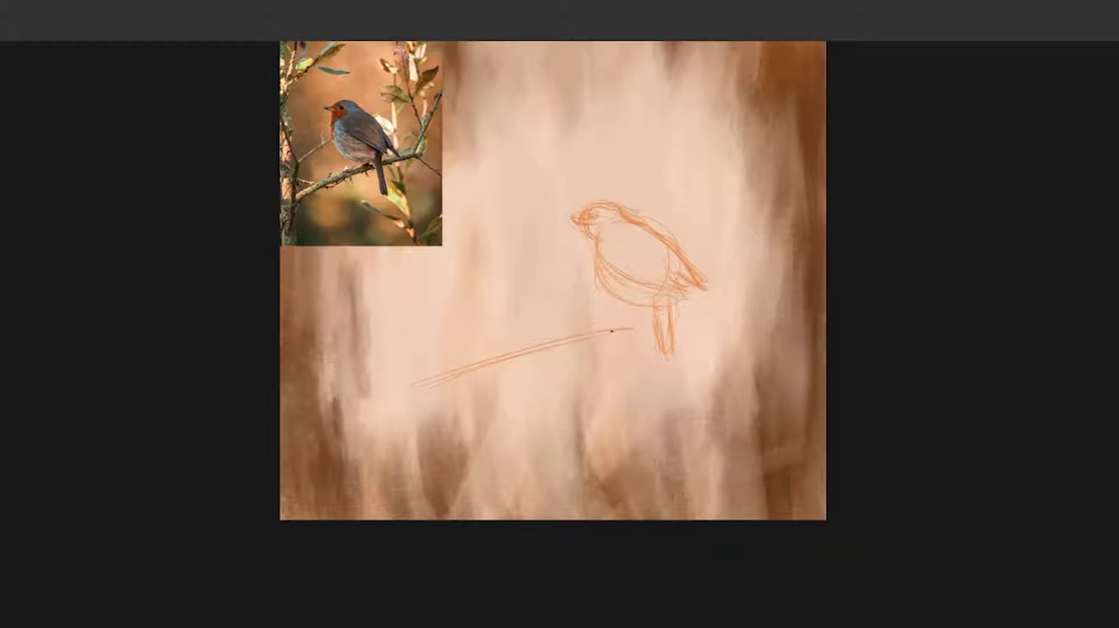
{"action": "left_click_drag", "start_coordinate": [752, 336], "coordinate": [825, 382]}
{"action": "left_click_drag", "start_coordinate": [723, 214], "coordinate": [755, 279]}
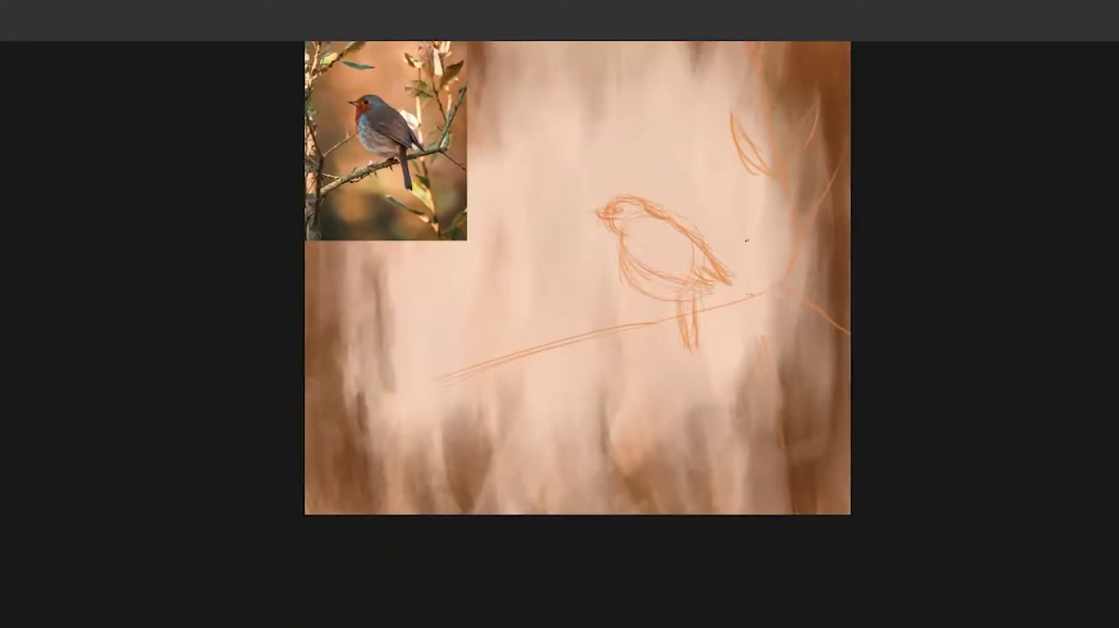
{"action": "mouse_move", "coordinate": [747, 238]}
{"action": "left_mouse_down"}
{"action": "mouse_move", "coordinate": [800, 513]}
{"action": "mouse_move", "coordinate": [749, 275]}
{"action": "left_mouse_up"}
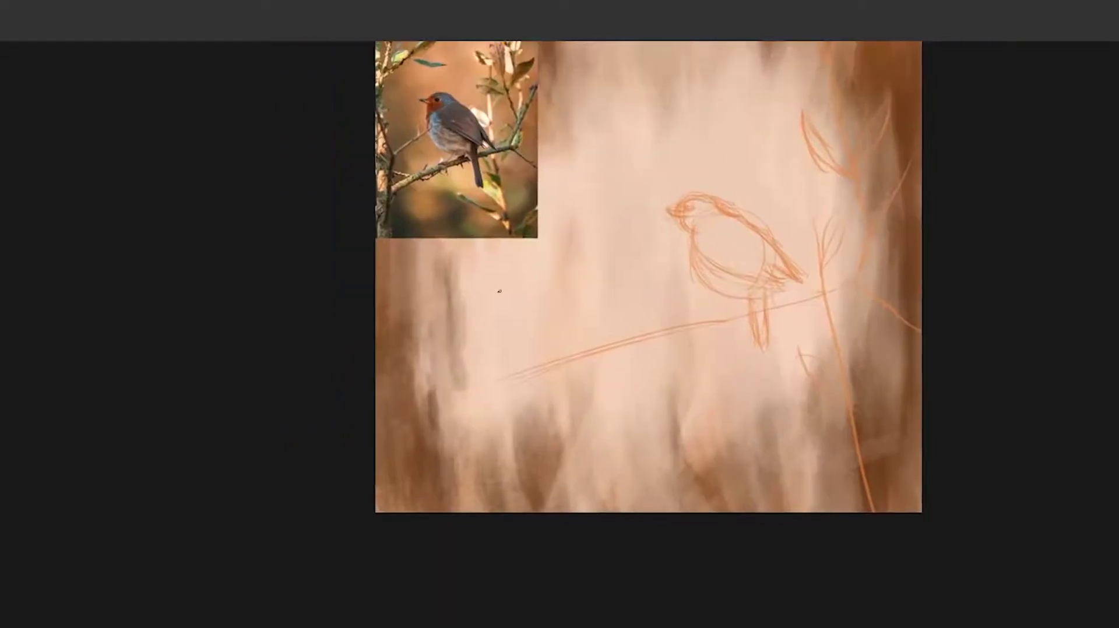
{"action": "left_click_drag", "start_coordinate": [417, 319], "coordinate": [466, 309]}
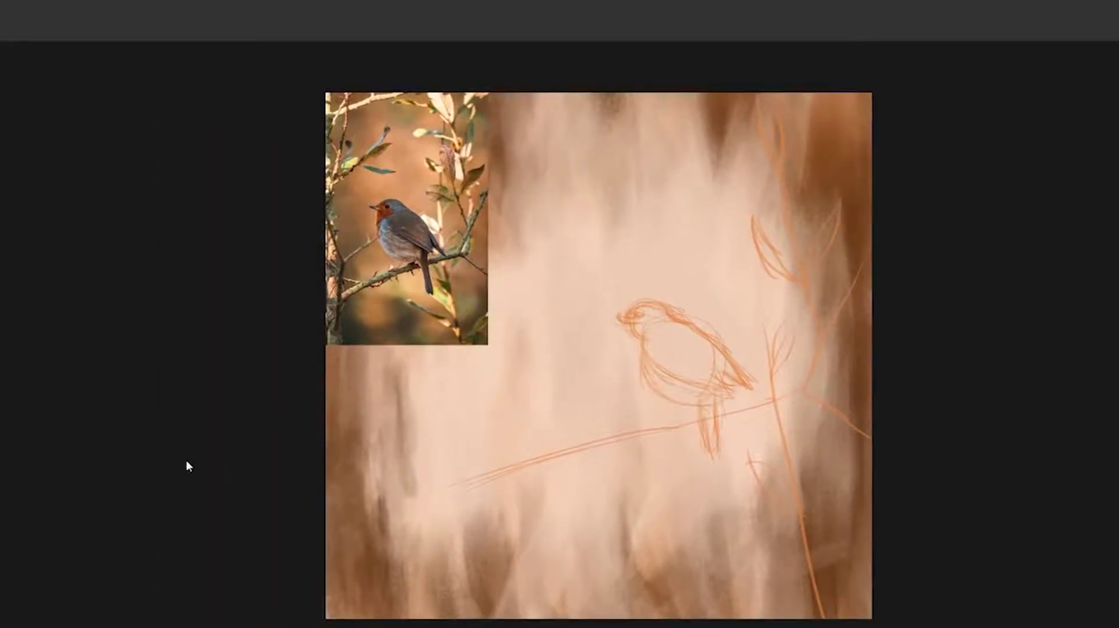
Paint the robin's head, body and downward tail in dark grey.
{"action": "left_click", "coordinate": [558, 133]}
{"action": "key", "text": "ctrl+z"}
{"action": "key", "text": "ctrl+plus"}
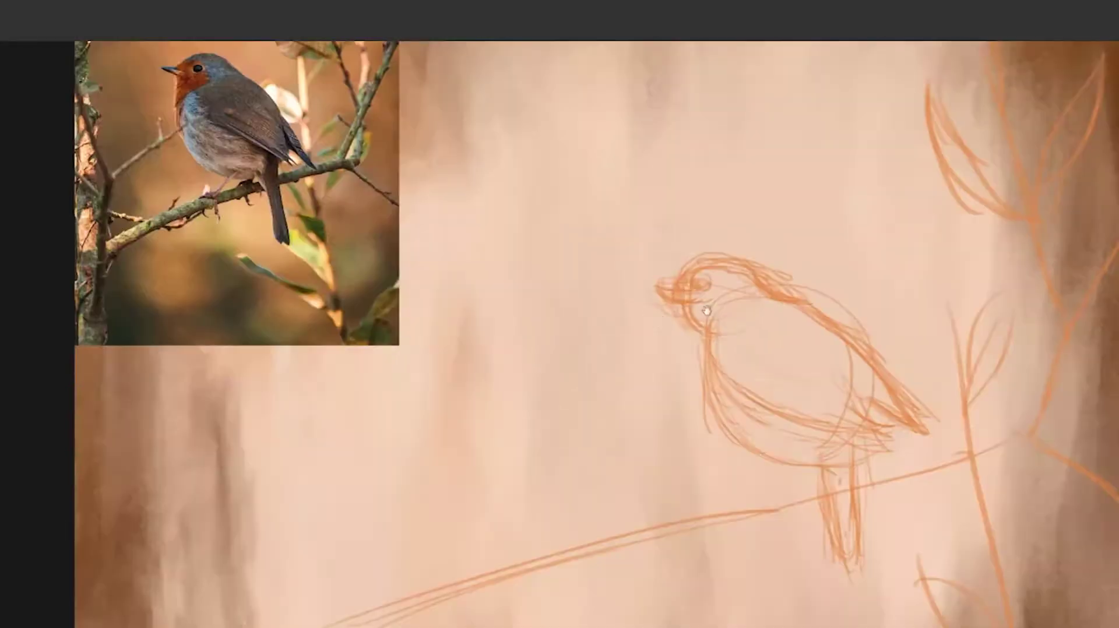
{"action": "left_click_drag", "start_coordinate": [744, 320], "coordinate": [786, 271]}
{"action": "key", "text": "ctrl+minus"}
{"action": "mouse_move", "coordinate": [668, 271]}
{"action": "left_mouse_down"}
{"action": "mouse_move", "coordinate": [658, 277]}
{"action": "mouse_move", "coordinate": [691, 262]}
{"action": "mouse_move", "coordinate": [722, 284]}
{"action": "mouse_move", "coordinate": [655, 300]}
{"action": "mouse_move", "coordinate": [656, 288]}
{"action": "mouse_move", "coordinate": [683, 352]}
{"action": "left_mouse_up"}
{"action": "mouse_move", "coordinate": [624, 278]}
{"action": "left_mouse_down"}
{"action": "mouse_move", "coordinate": [584, 291]}
{"action": "mouse_move", "coordinate": [702, 306]}
{"action": "mouse_move", "coordinate": [716, 359]}
{"action": "mouse_move", "coordinate": [647, 315]}
{"action": "mouse_move", "coordinate": [653, 361]}
{"action": "mouse_move", "coordinate": [682, 379]}
{"action": "mouse_move", "coordinate": [659, 374]}
{"action": "mouse_move", "coordinate": [720, 391]}
{"action": "mouse_move", "coordinate": [729, 359]}
{"action": "left_mouse_up"}
{"action": "mouse_move", "coordinate": [714, 309]}
{"action": "left_mouse_down"}
{"action": "mouse_move", "coordinate": [770, 370]}
{"action": "mouse_move", "coordinate": [757, 353]}
{"action": "mouse_move", "coordinate": [720, 373]}
{"action": "mouse_move", "coordinate": [776, 376]}
{"action": "mouse_move", "coordinate": [728, 376]}
{"action": "mouse_move", "coordinate": [755, 362]}
{"action": "mouse_move", "coordinate": [728, 469]}
{"action": "left_mouse_up"}
{"action": "left_click_drag", "start_coordinate": [726, 379], "coordinate": [725, 430]}
Fill the belly light grey and shade the back, wing tip and tail darker.
{"action": "mouse_move", "coordinate": [636, 347]}
{"action": "left_mouse_down"}
{"action": "mouse_move", "coordinate": [708, 370]}
{"action": "mouse_move", "coordinate": [670, 366]}
{"action": "left_mouse_up"}
{"action": "mouse_move", "coordinate": [630, 334]}
{"action": "left_mouse_down"}
{"action": "mouse_move", "coordinate": [640, 312]}
{"action": "mouse_move", "coordinate": [664, 373]}
{"action": "mouse_move", "coordinate": [714, 365]}
{"action": "mouse_move", "coordinate": [667, 340]}
{"action": "left_mouse_up"}
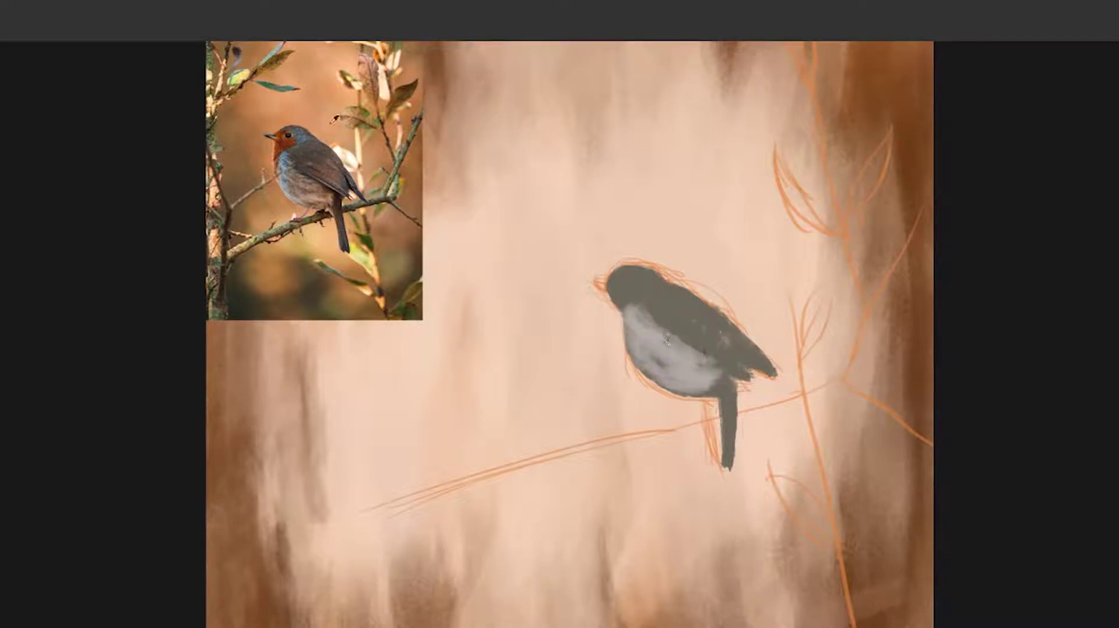
{"action": "mouse_move", "coordinate": [626, 271]}
{"action": "left_mouse_down"}
{"action": "mouse_move", "coordinate": [726, 332]}
{"action": "mouse_move", "coordinate": [691, 338]}
{"action": "mouse_move", "coordinate": [655, 303]}
{"action": "left_mouse_up"}
{"action": "mouse_move", "coordinate": [722, 335]}
{"action": "left_mouse_down"}
{"action": "mouse_move", "coordinate": [784, 376]}
{"action": "mouse_move", "coordinate": [729, 461]}
{"action": "left_mouse_up"}
Paint a red face patch, brush brown over back and wing, and soften the wing tip.
{"action": "mouse_move", "coordinate": [617, 279]}
{"action": "left_mouse_down"}
{"action": "mouse_move", "coordinate": [641, 297]}
{"action": "mouse_move", "coordinate": [619, 282]}
{"action": "left_mouse_up"}
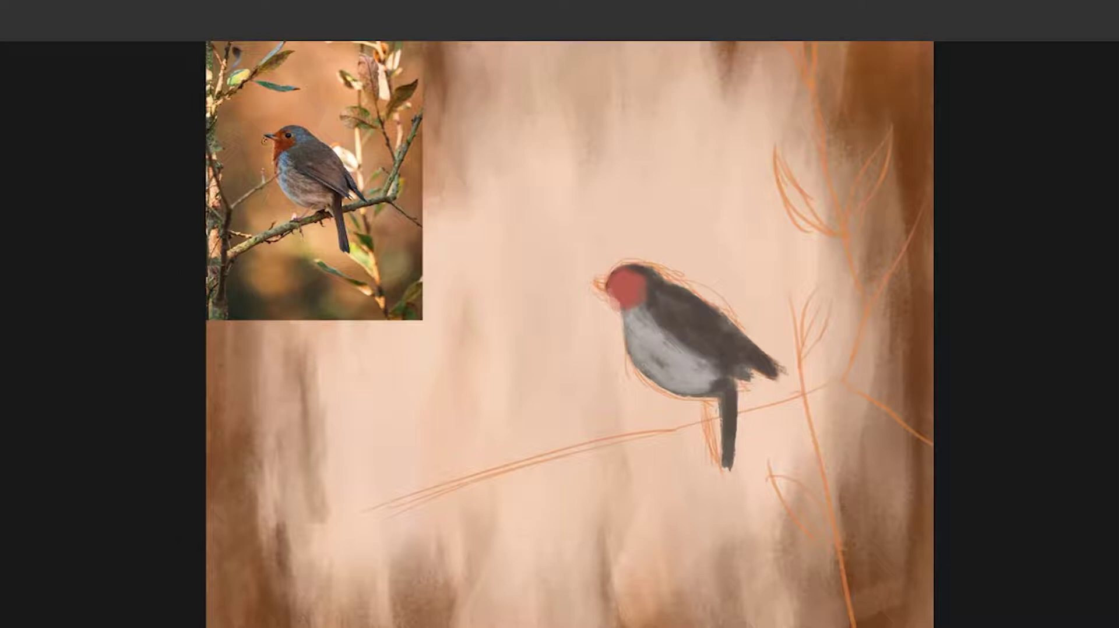
{"action": "mouse_move", "coordinate": [691, 325]}
{"action": "left_mouse_down"}
{"action": "mouse_move", "coordinate": [736, 360]}
{"action": "mouse_move", "coordinate": [688, 327]}
{"action": "mouse_move", "coordinate": [714, 344]}
{"action": "mouse_move", "coordinate": [678, 304]}
{"action": "mouse_move", "coordinate": [723, 359]}
{"action": "mouse_move", "coordinate": [685, 334]}
{"action": "mouse_move", "coordinate": [678, 341]}
{"action": "mouse_move", "coordinate": [718, 363]}
{"action": "left_mouse_up"}
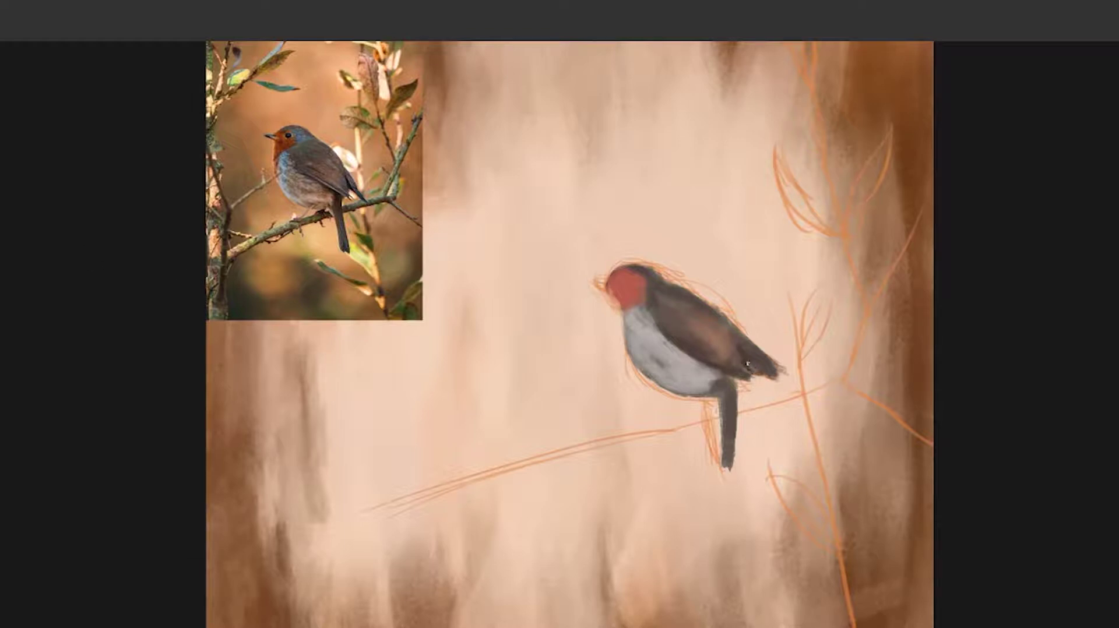
{"action": "left_click_drag", "start_coordinate": [748, 363], "coordinate": [776, 373]}
{"action": "left_click_drag", "start_coordinate": [734, 329], "coordinate": [775, 371]}
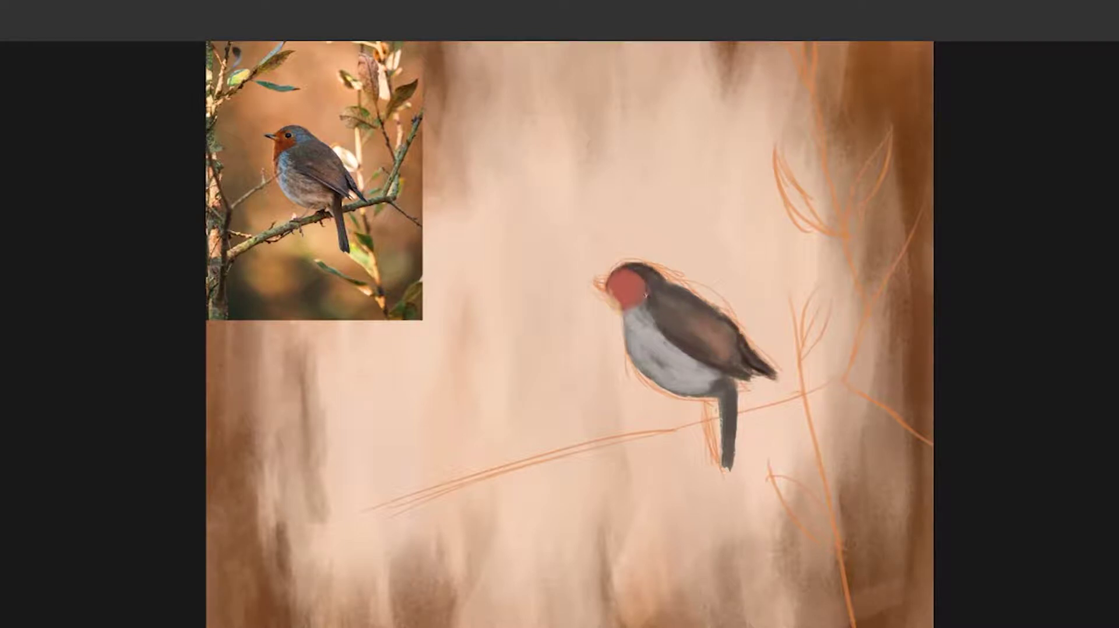
{"action": "left_click_drag", "start_coordinate": [609, 291], "coordinate": [621, 306]}
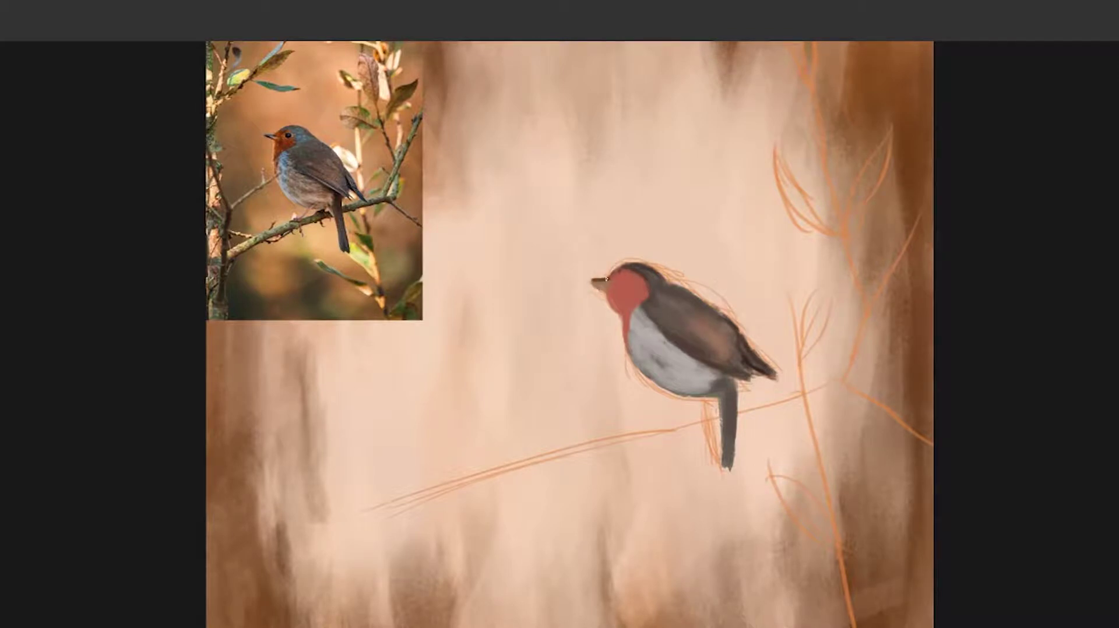
Zoom in on the head and paint a small solid black eye on the red face.
{"action": "scroll", "coordinate": [585, 291], "scroll_direction": "up", "scroll_amount": 3}
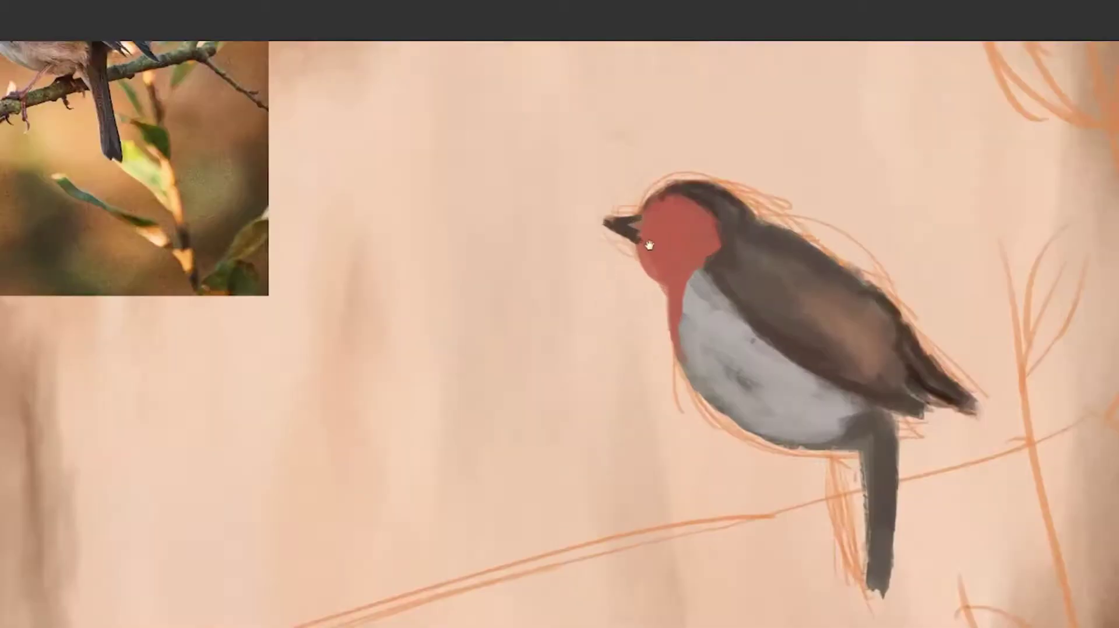
{"action": "scroll", "coordinate": [585, 291], "scroll_direction": "up", "scroll_amount": 1}
{"action": "left_click", "coordinate": [688, 260], "text": "ctrl"}
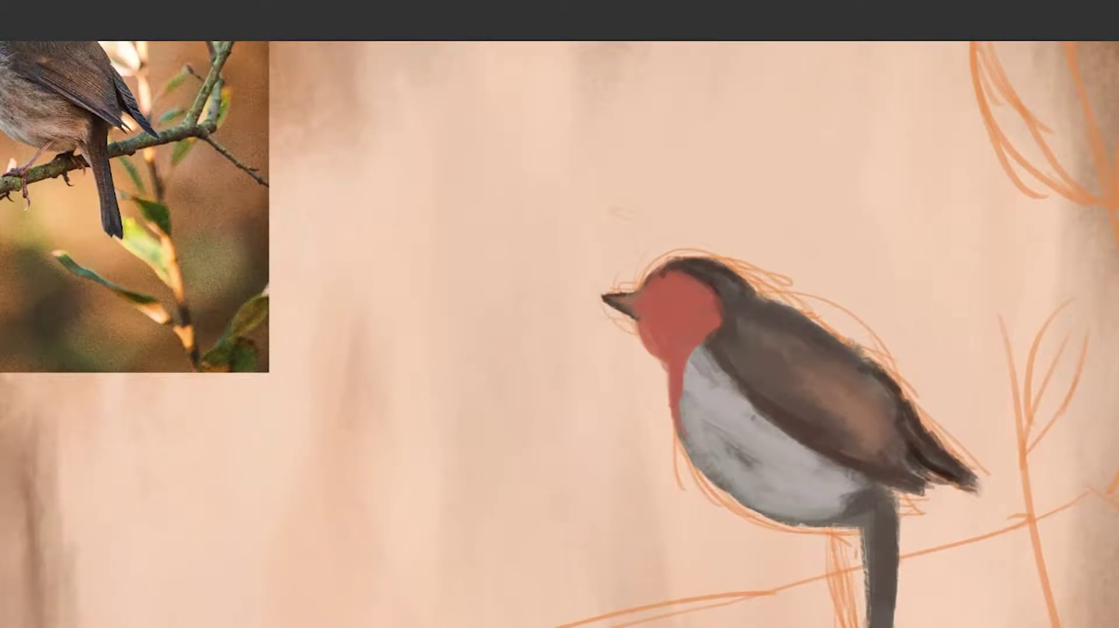
{"action": "scroll", "coordinate": [560, 332], "scroll_direction": "down", "scroll_amount": 5}
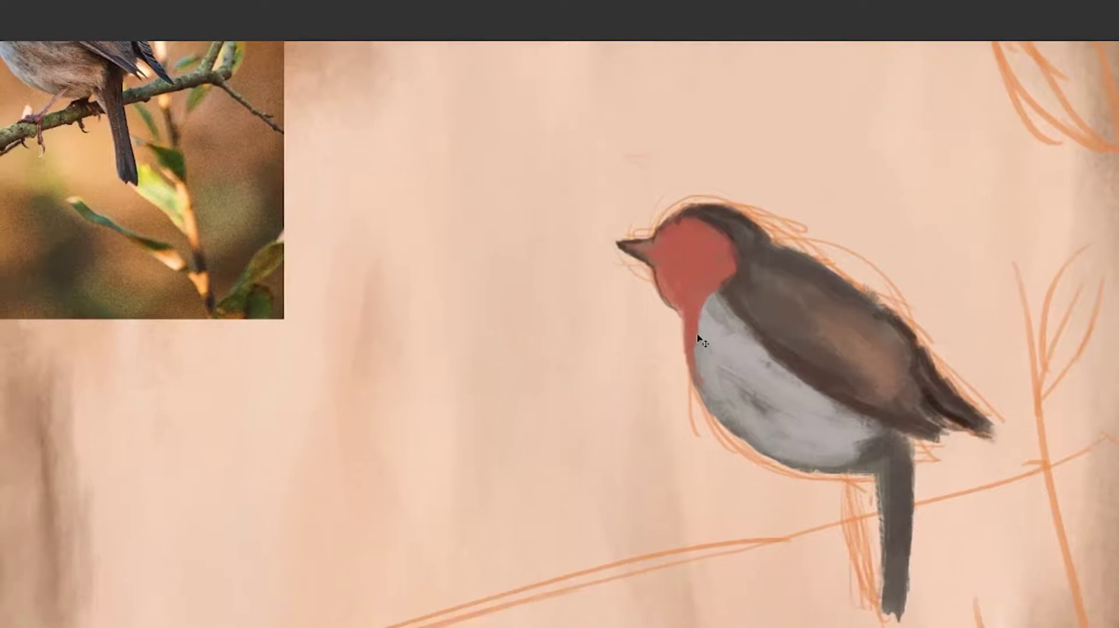
{"action": "scroll", "coordinate": [754, 234], "scroll_direction": "up", "scroll_amount": 6}
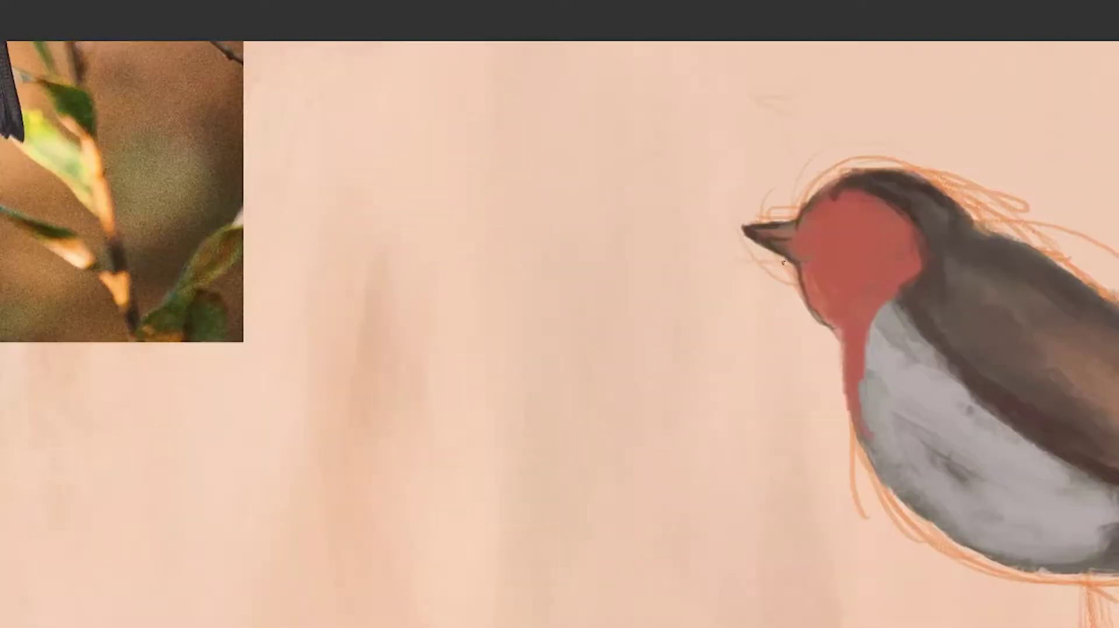
{"action": "scroll", "coordinate": [783, 263], "scroll_direction": "up", "scroll_amount": 2}
{"action": "left_click_drag", "start_coordinate": [782, 276], "coordinate": [780, 279]}
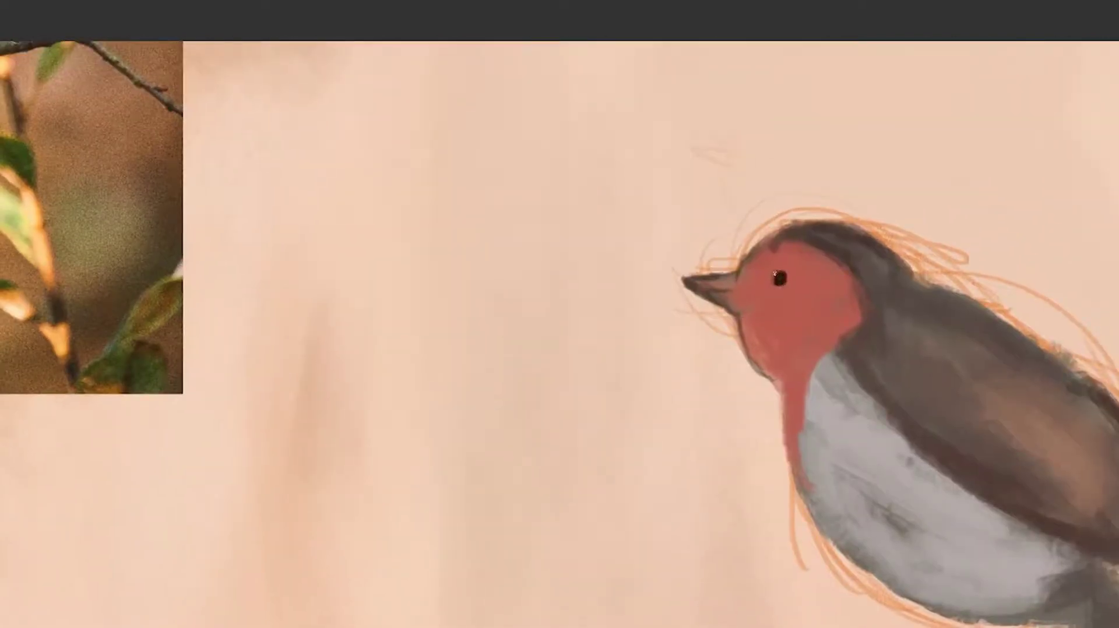
{"action": "scroll", "coordinate": [714, 374], "scroll_direction": "down", "scroll_amount": 5}
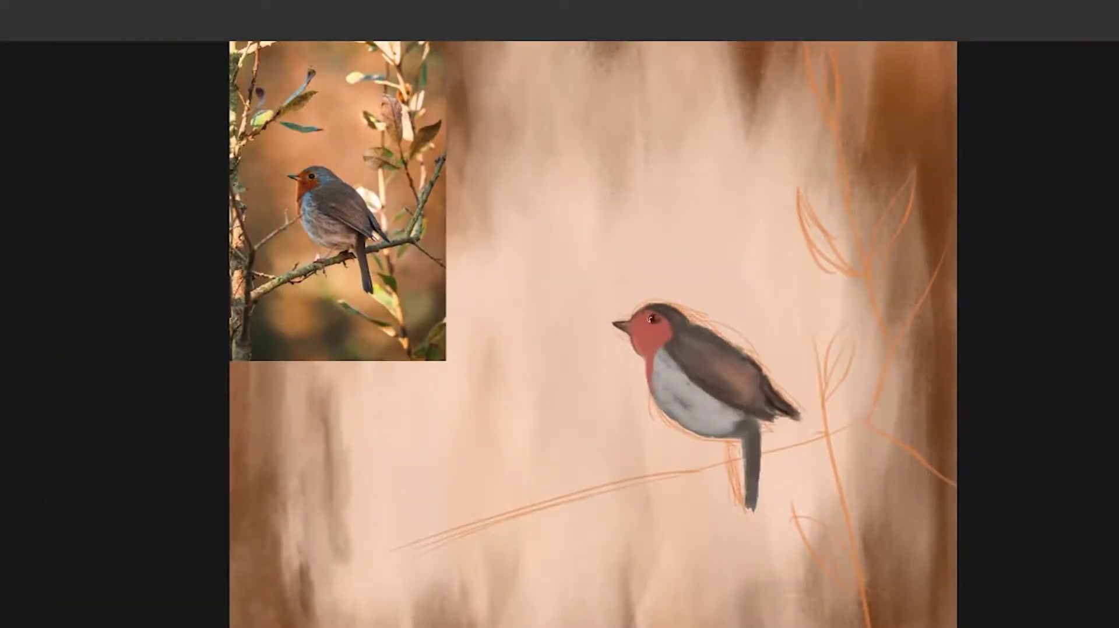
Fill in the eye fully dark, shade the breast grey, darken the tail and lighten the wing.
{"action": "scroll", "coordinate": [651, 318], "scroll_direction": "up", "scroll_amount": 3}
{"action": "left_click_drag", "start_coordinate": [722, 297], "coordinate": [734, 296]}
{"action": "left_click_drag", "start_coordinate": [662, 387], "coordinate": [675, 345]}
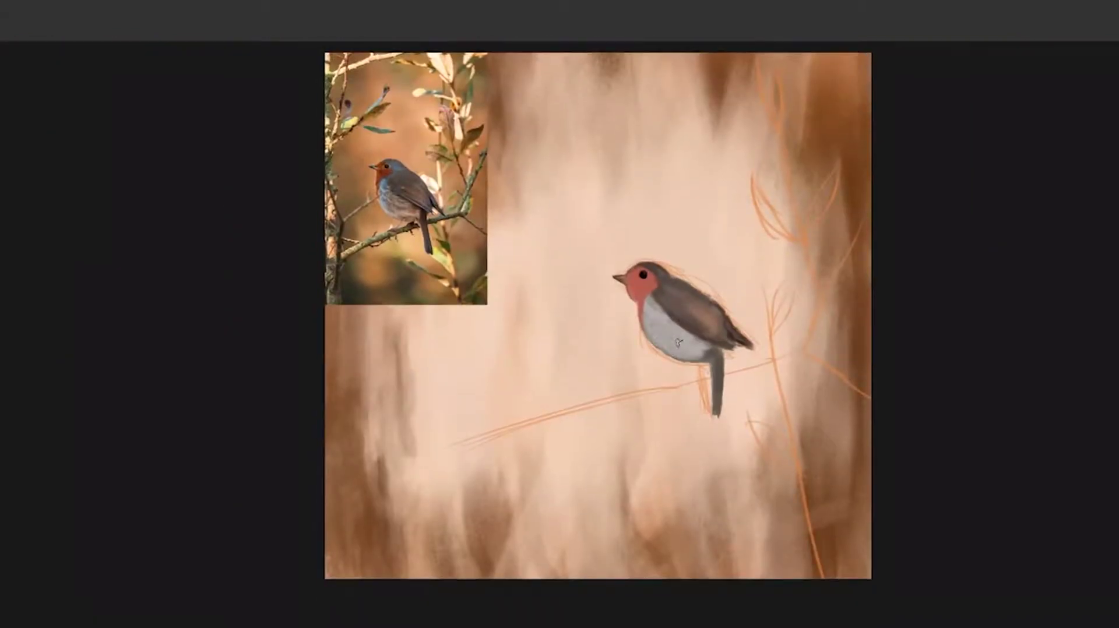
{"action": "left_click_drag", "start_coordinate": [661, 333], "coordinate": [691, 348]}
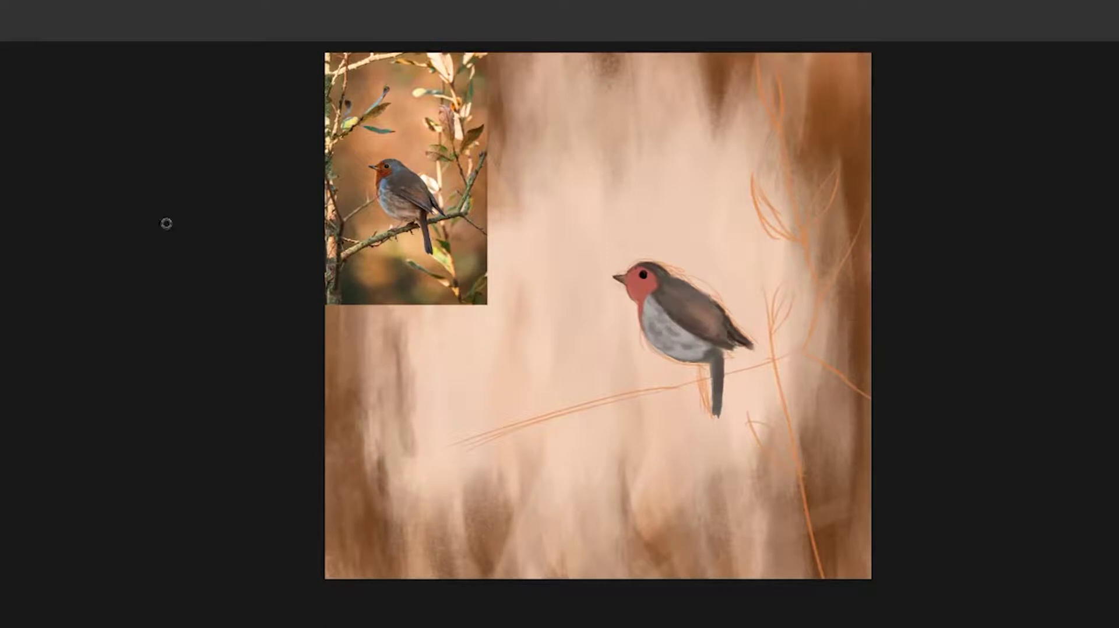
{"action": "left_click_drag", "start_coordinate": [724, 347], "coordinate": [715, 387]}
{"action": "mouse_move", "coordinate": [677, 319]}
{"action": "left_mouse_down"}
{"action": "mouse_move", "coordinate": [722, 341]}
{"action": "mouse_move", "coordinate": [687, 294]}
{"action": "left_mouse_up"}
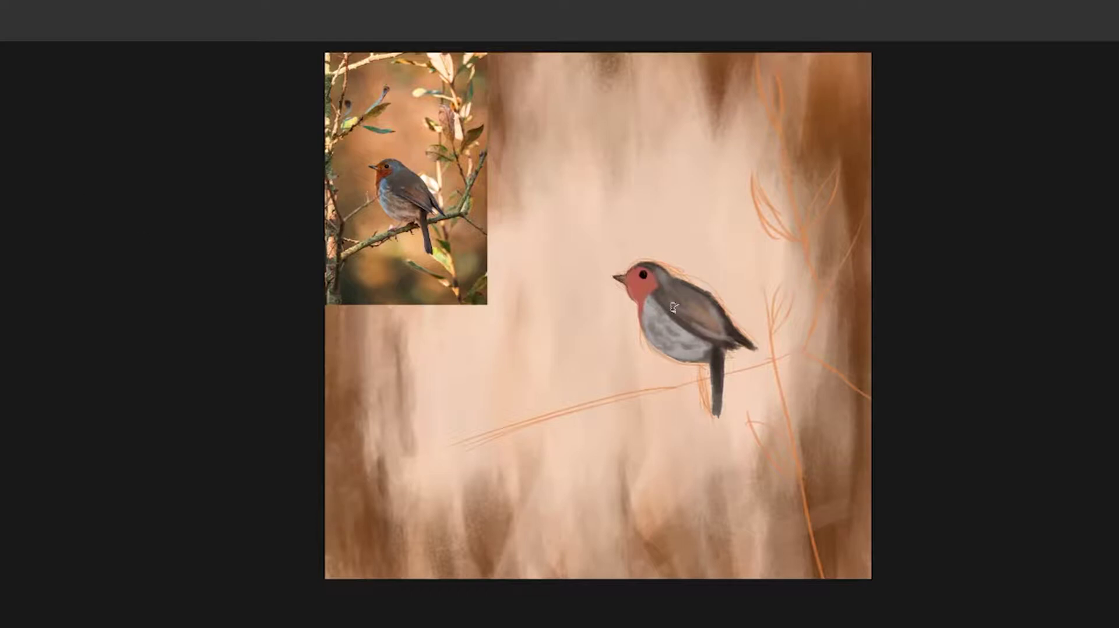
{"action": "scroll", "coordinate": [682, 338], "scroll_direction": "down", "scroll_amount": 3}
Using colours sampled from the reference, extend the red onto the breast and darken back, wing and belly.
{"action": "left_click", "coordinate": [376, 116], "text": "alt"}
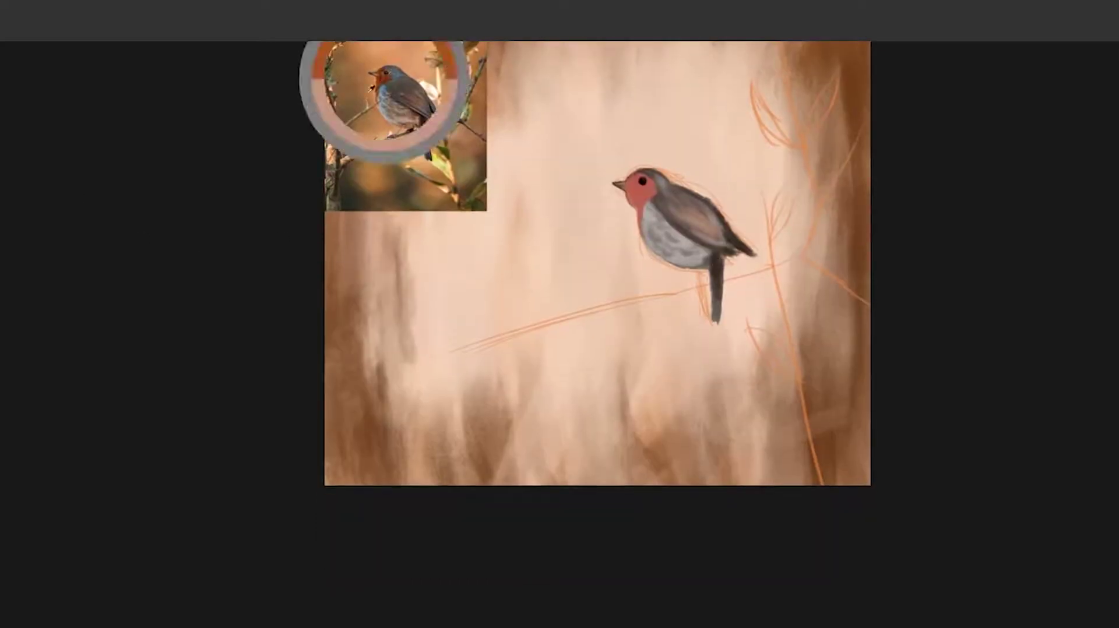
{"action": "mouse_move", "coordinate": [638, 197]}
{"action": "left_mouse_down"}
{"action": "mouse_move", "coordinate": [641, 221]}
{"action": "mouse_move", "coordinate": [642, 203]}
{"action": "left_mouse_up"}
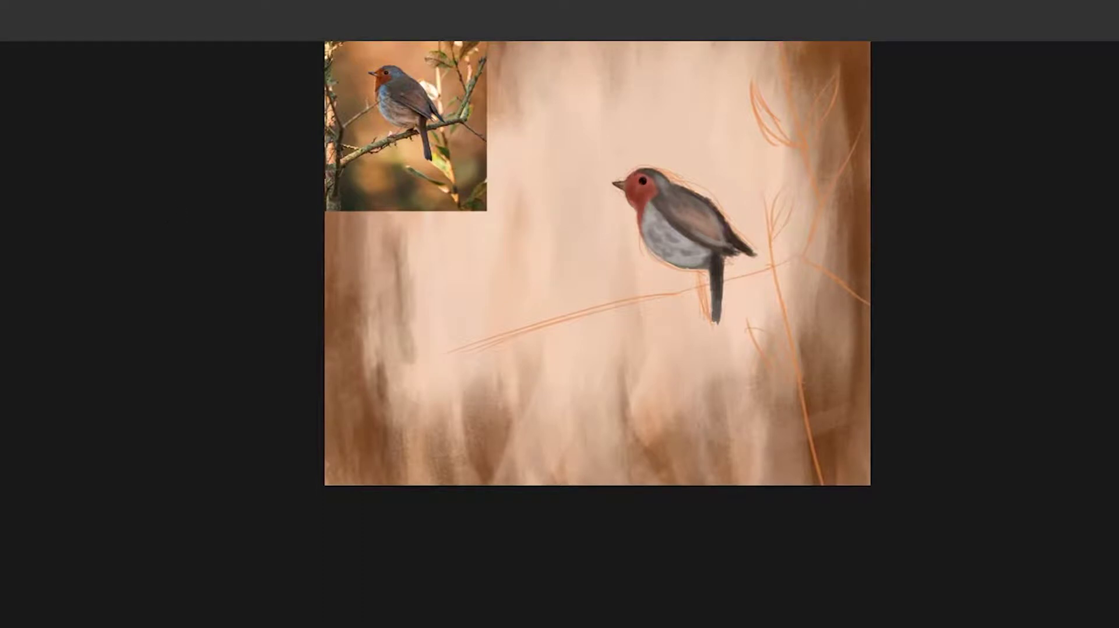
{"action": "left_click", "coordinate": [646, 204]}
{"action": "mouse_move", "coordinate": [644, 193]}
{"action": "left_mouse_down"}
{"action": "mouse_move", "coordinate": [631, 200]}
{"action": "mouse_move", "coordinate": [645, 215]}
{"action": "left_mouse_up"}
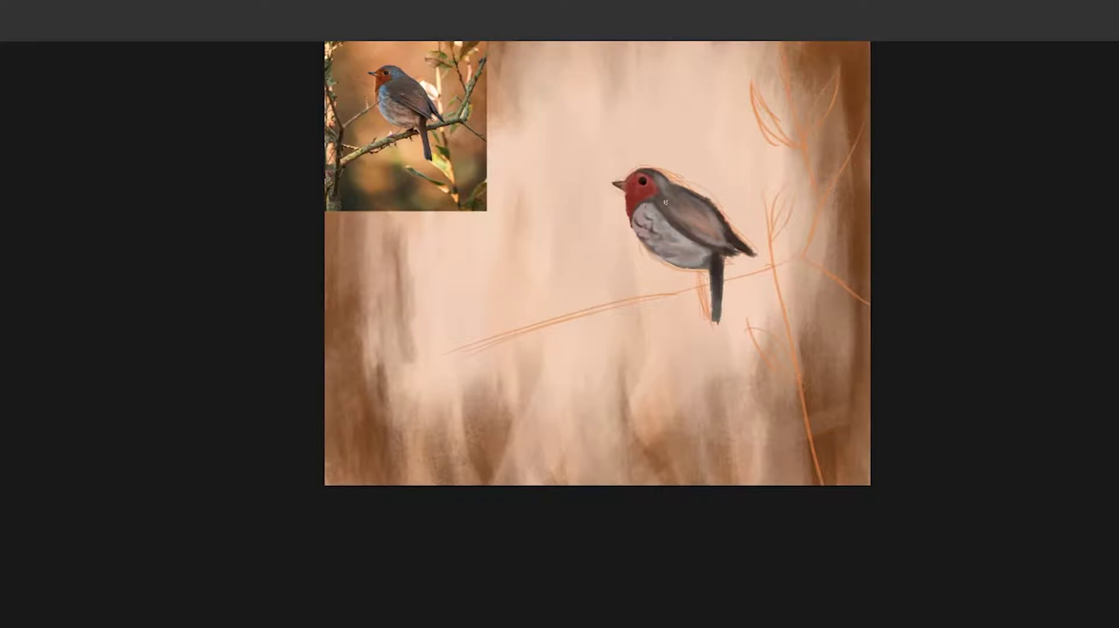
{"action": "mouse_move", "coordinate": [680, 199]}
{"action": "left_mouse_down"}
{"action": "mouse_move", "coordinate": [670, 213]}
{"action": "mouse_move", "coordinate": [718, 222]}
{"action": "mouse_move", "coordinate": [679, 204]}
{"action": "mouse_move", "coordinate": [721, 239]}
{"action": "mouse_move", "coordinate": [751, 236]}
{"action": "mouse_move", "coordinate": [740, 256]}
{"action": "mouse_move", "coordinate": [738, 240]}
{"action": "left_mouse_up"}
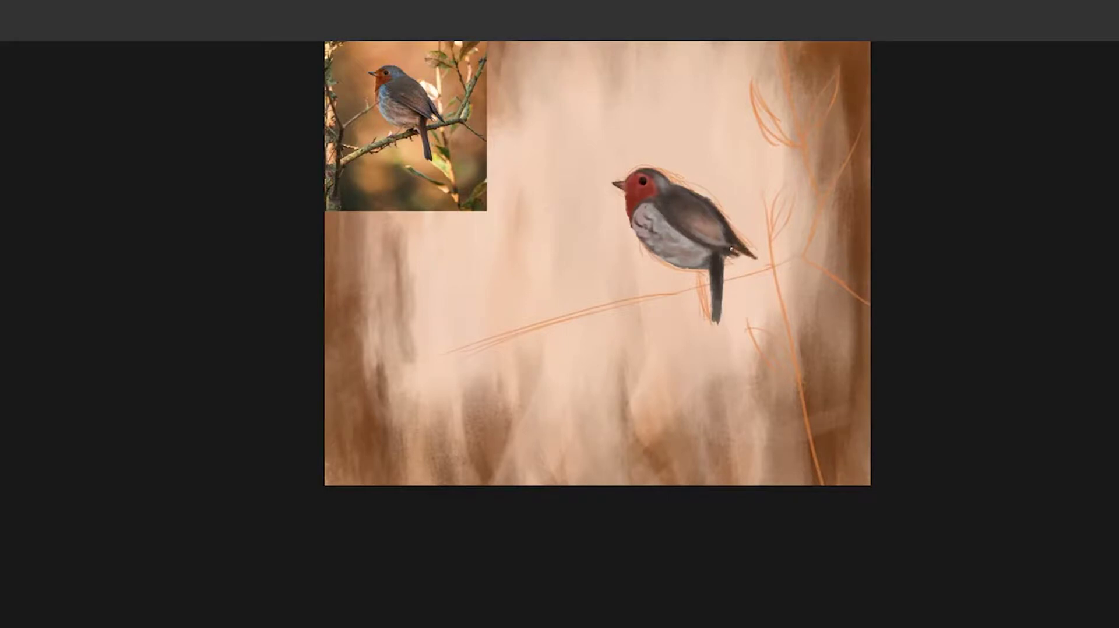
{"action": "left_click_drag", "start_coordinate": [707, 236], "coordinate": [706, 243]}
{"action": "scroll", "coordinate": [711, 258], "scroll_direction": "down", "scroll_amount": 2}
{"action": "scroll", "coordinate": [710, 258], "scroll_direction": "left", "scroll_amount": 2}
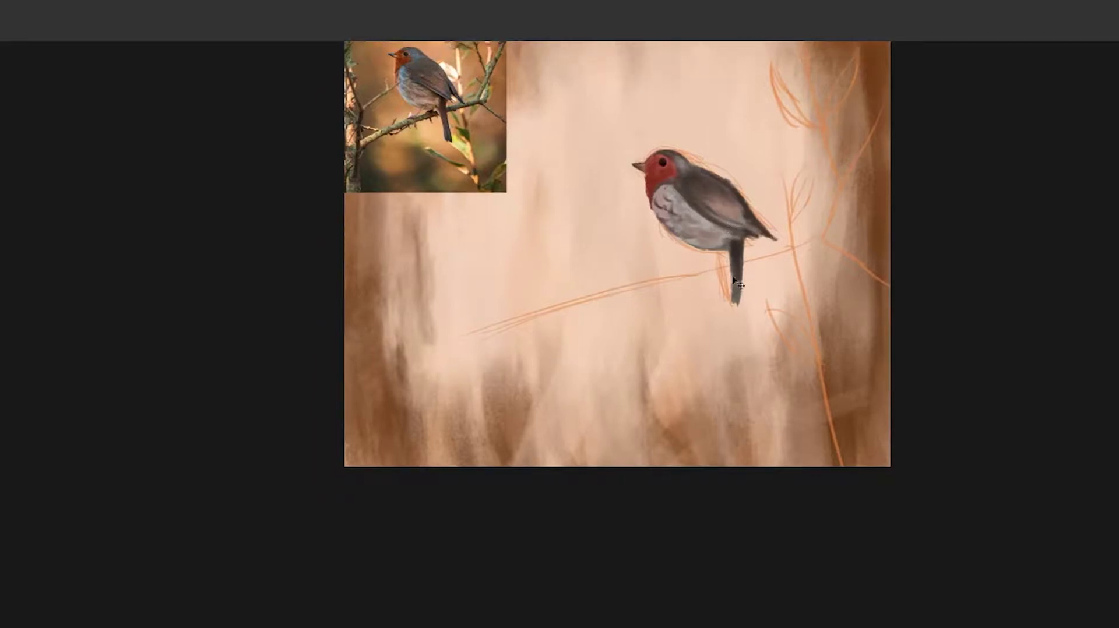
Stroke grey then green along the branch sketch, extending it right with an upright stem.
{"action": "mouse_move", "coordinate": [449, 336]}
{"action": "left_mouse_down"}
{"action": "mouse_move", "coordinate": [539, 313]}
{"action": "mouse_move", "coordinate": [420, 356]}
{"action": "mouse_move", "coordinate": [541, 314]}
{"action": "left_mouse_up"}
{"action": "left_click_drag", "start_coordinate": [397, 361], "coordinate": [624, 287]}
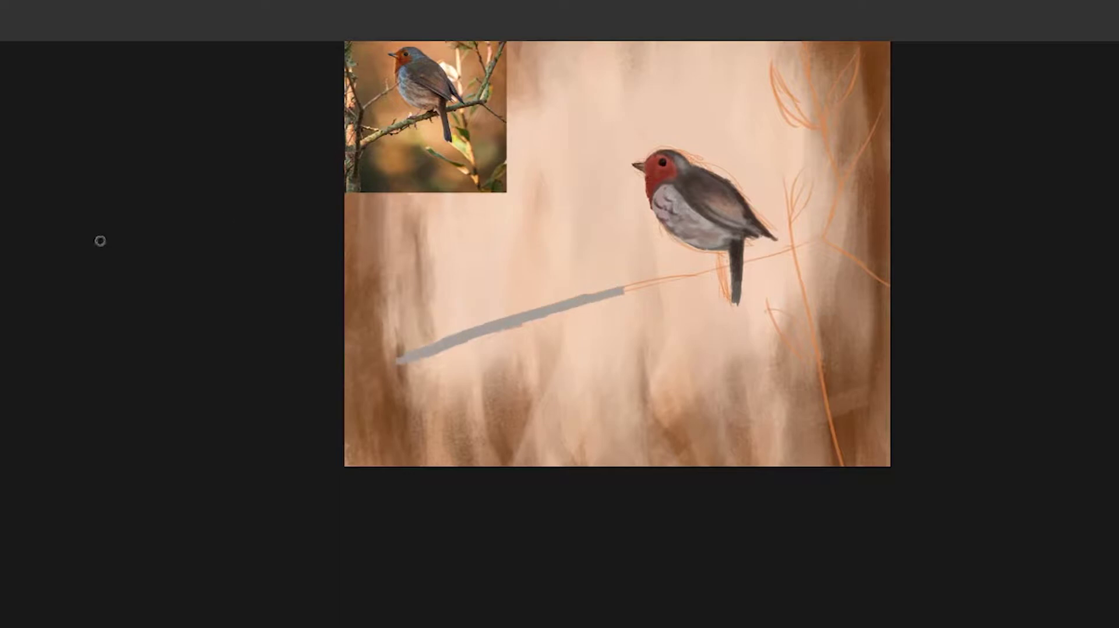
{"action": "mouse_move", "coordinate": [389, 367]}
{"action": "left_mouse_down"}
{"action": "mouse_move", "coordinate": [594, 293]}
{"action": "mouse_move", "coordinate": [826, 236]}
{"action": "left_mouse_up"}
{"action": "scroll", "coordinate": [826, 236], "scroll_direction": "up", "scroll_amount": 3}
{"action": "mouse_move", "coordinate": [846, 145]}
{"action": "left_mouse_down"}
{"action": "mouse_move", "coordinate": [798, 262]}
{"action": "mouse_move", "coordinate": [846, 332]}
{"action": "left_mouse_up"}
Add a forked branch with a long stem and a lighter green highlight along the branch.
{"action": "scroll", "coordinate": [816, 326], "scroll_direction": "up", "scroll_amount": 5}
{"action": "left_click_drag", "start_coordinate": [718, 135], "coordinate": [759, 359]}
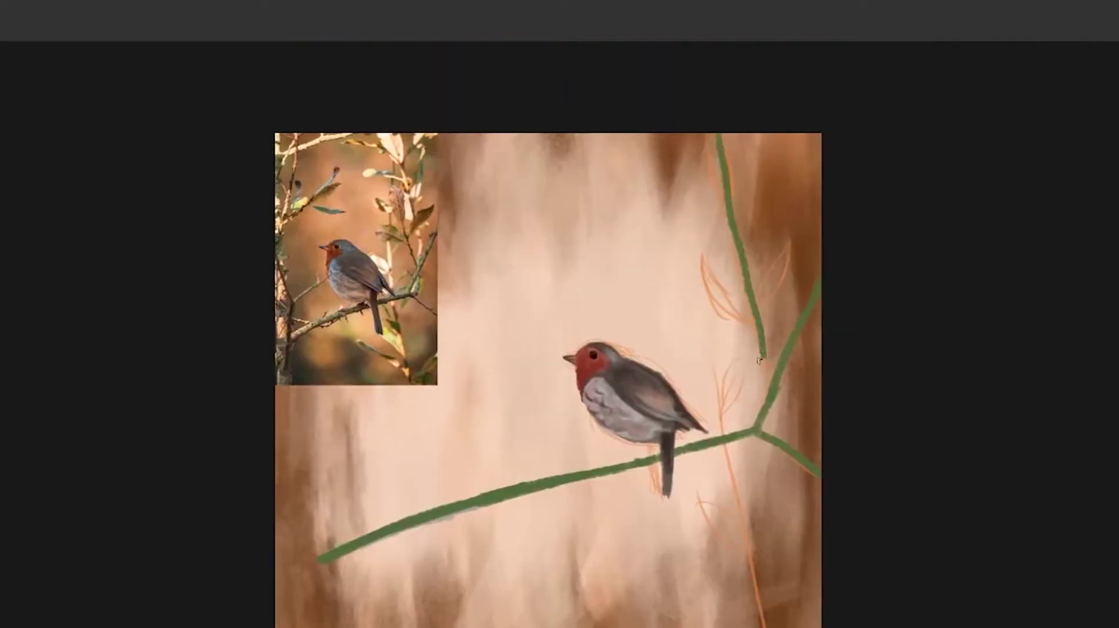
{"action": "scroll", "coordinate": [759, 359], "scroll_direction": "down", "scroll_amount": 3}
{"action": "left_click_drag", "start_coordinate": [427, 415], "coordinate": [665, 330]}
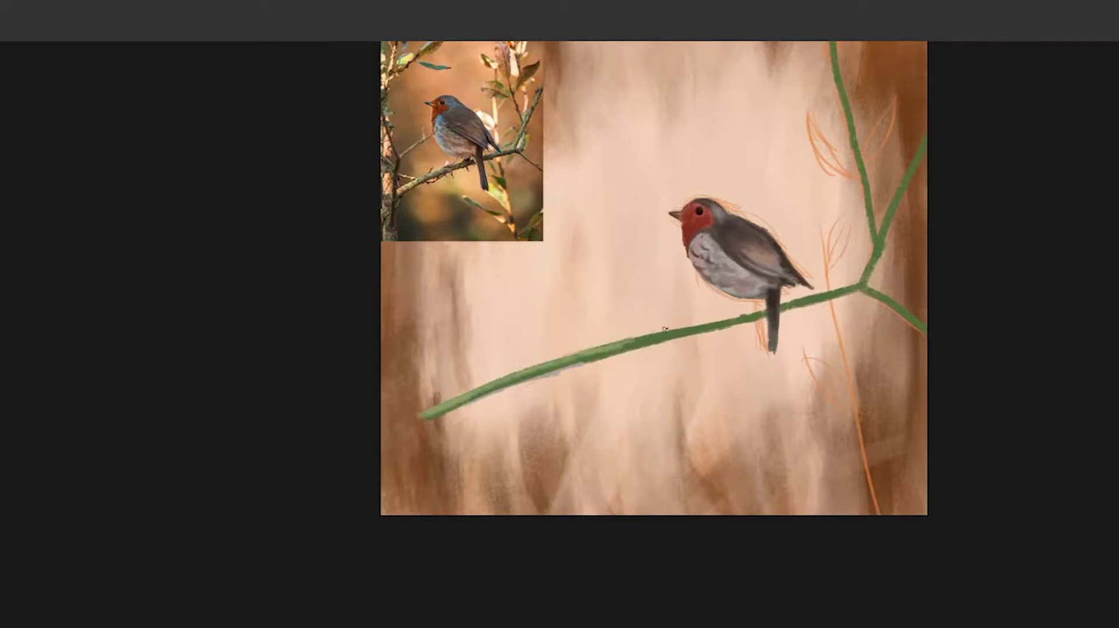
{"action": "scroll", "coordinate": [664, 330], "scroll_direction": "right", "scroll_amount": 2}
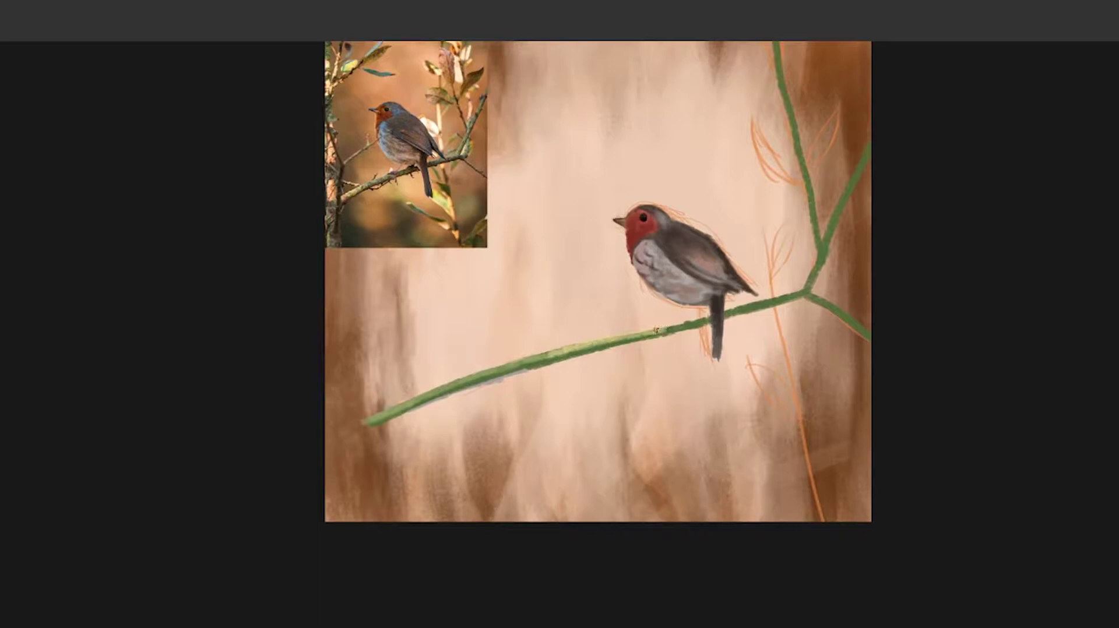
{"action": "scroll", "coordinate": [757, 300], "scroll_direction": "right", "scroll_amount": 4}
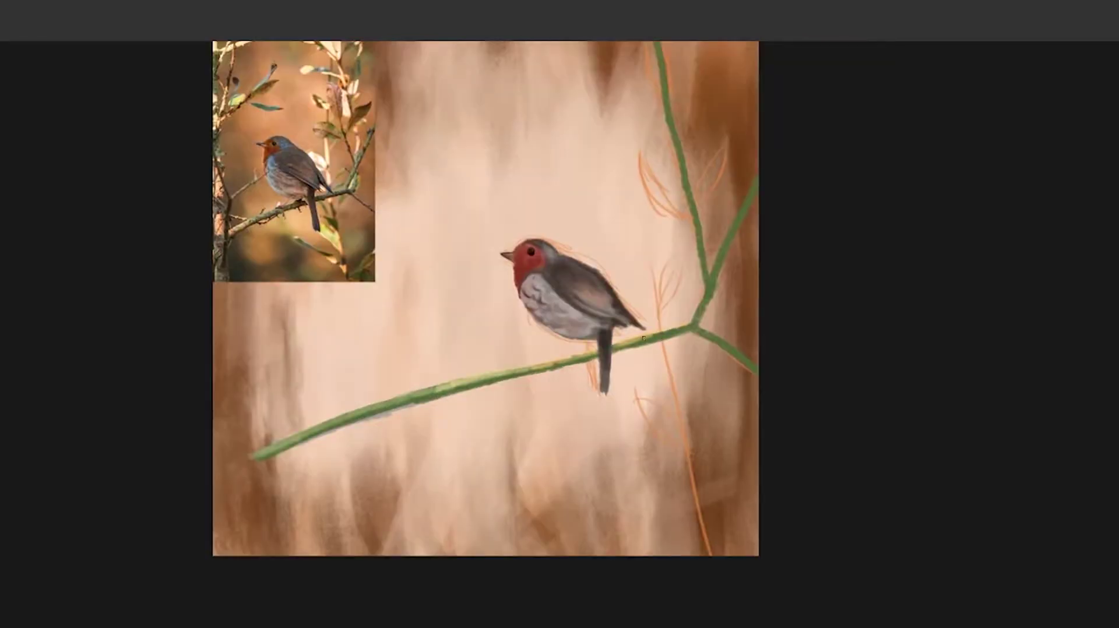
{"action": "scroll", "coordinate": [1004, 204], "scroll_direction": "up", "scroll_amount": 2}
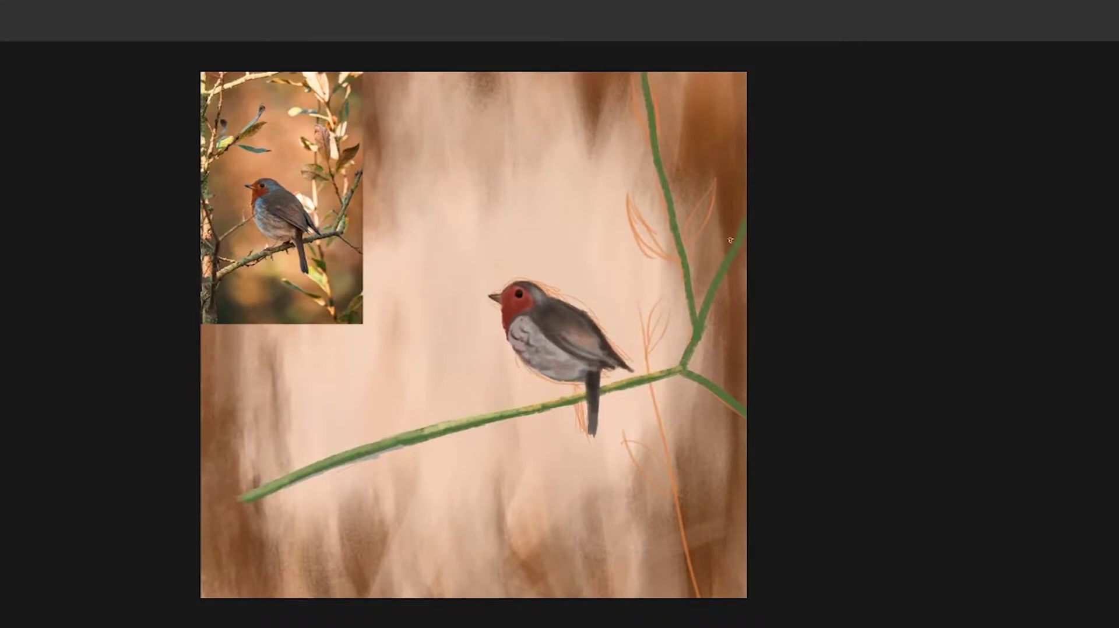
{"action": "scroll", "coordinate": [678, 334], "scroll_direction": "down", "scroll_amount": 5}
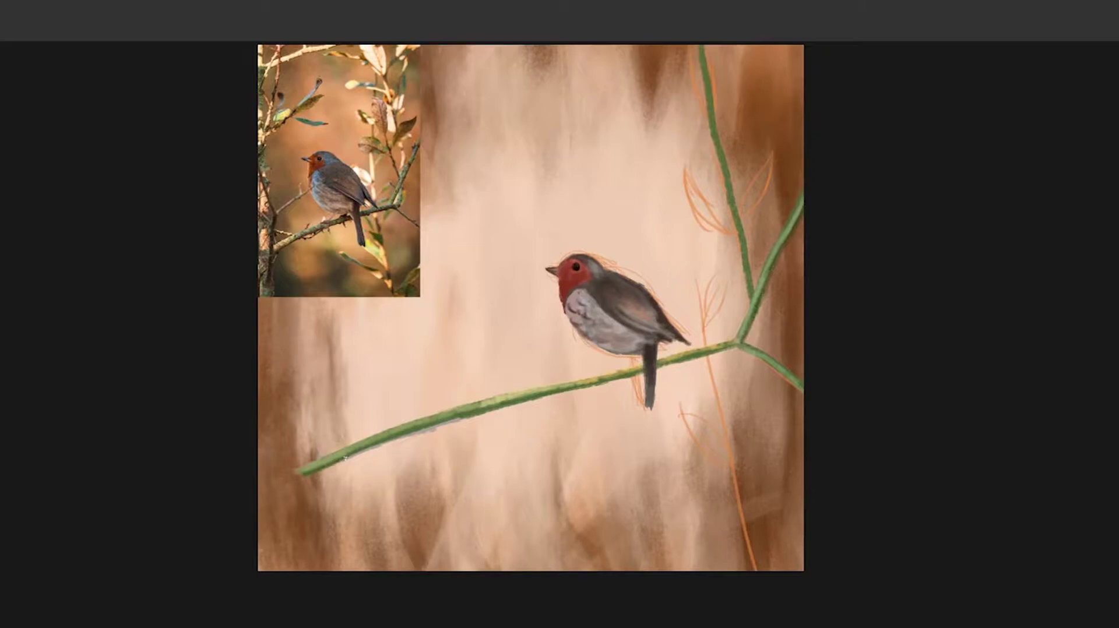
Brush darker green along the underside of the lower branch.
{"action": "mouse_move", "coordinate": [427, 426]}
{"action": "left_mouse_down"}
{"action": "mouse_move", "coordinate": [607, 384]}
{"action": "mouse_move", "coordinate": [724, 342]}
{"action": "left_mouse_up"}
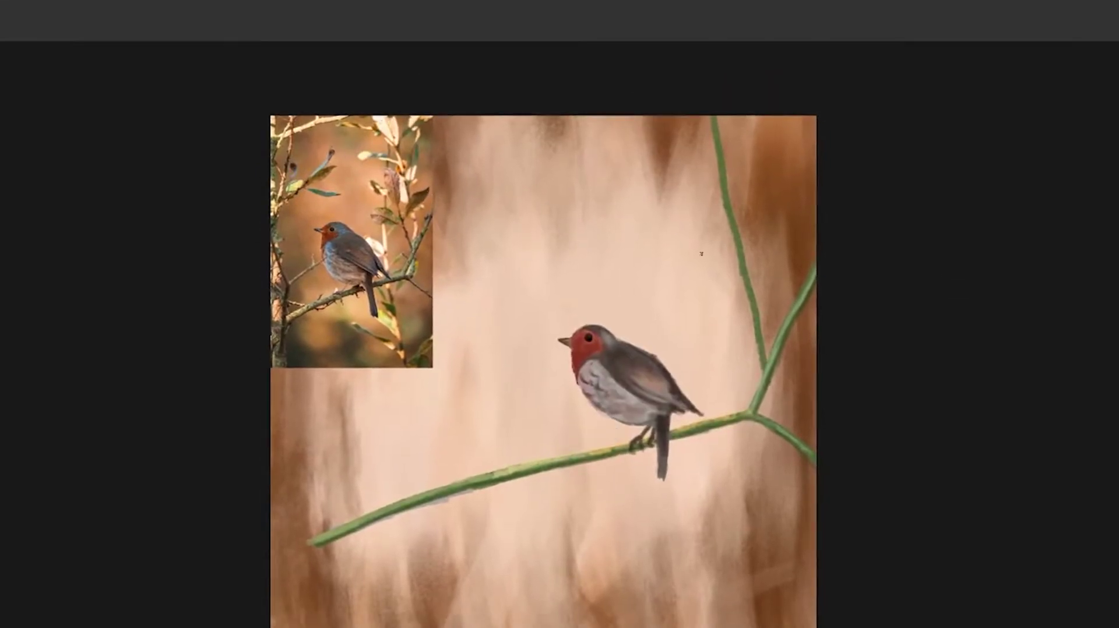
Trace a curved leaf outline beside the upper stem and fill it dark brown.
{"action": "left_click_drag", "start_coordinate": [782, 234], "coordinate": [779, 249]}
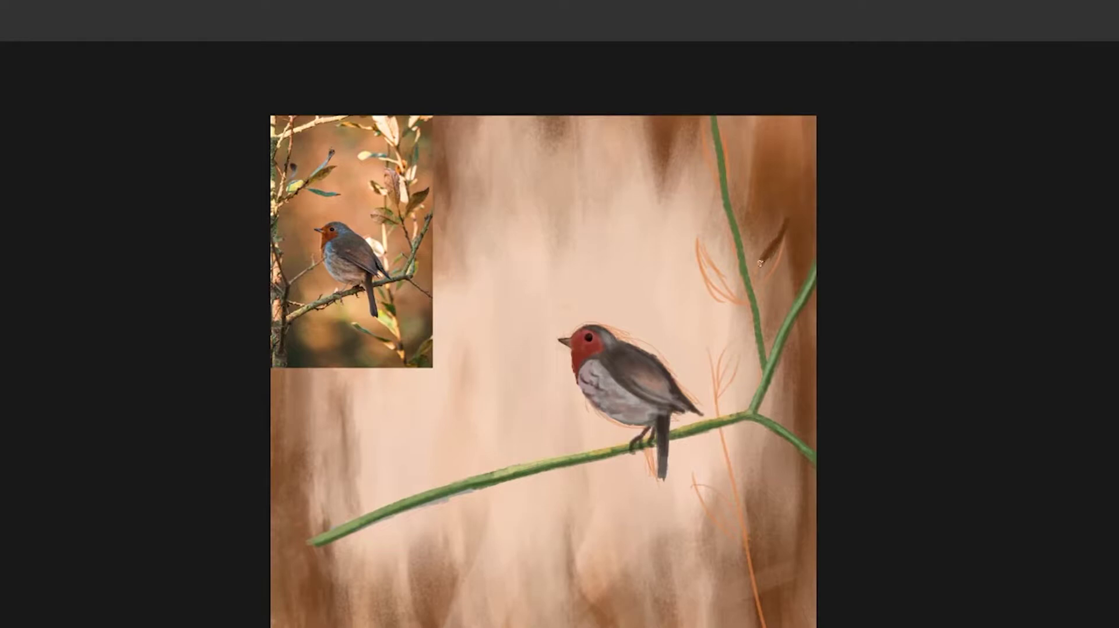
{"action": "key", "text": "ctrl+z"}
{"action": "left_click_drag", "start_coordinate": [789, 213], "coordinate": [752, 270]}
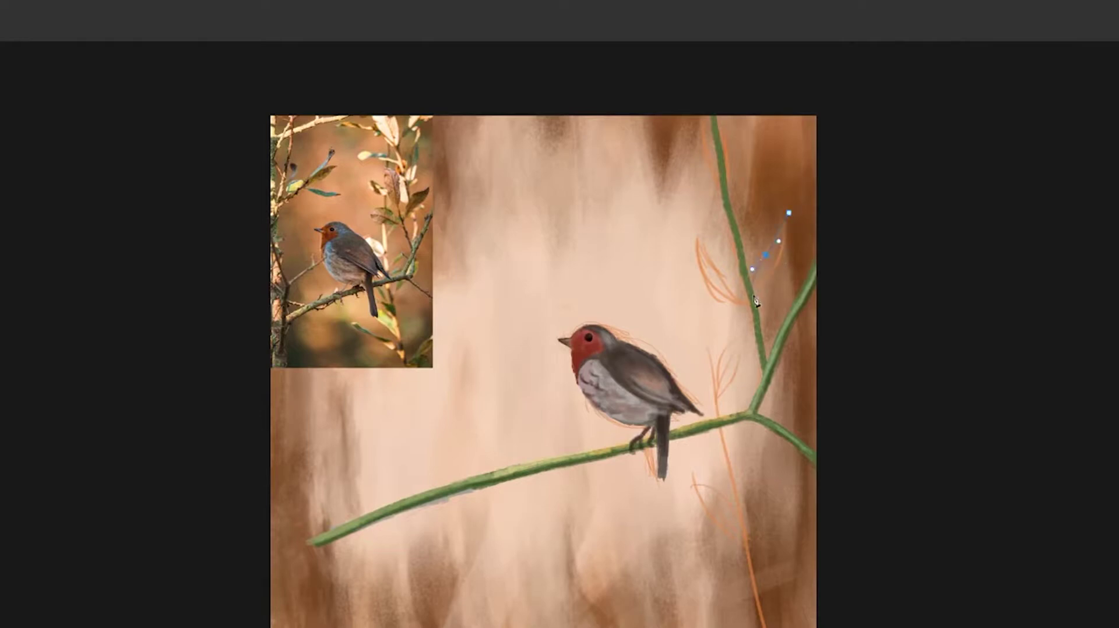
{"action": "left_click", "coordinate": [789, 214]}
{"action": "left_click_drag", "start_coordinate": [790, 230], "coordinate": [761, 274]}
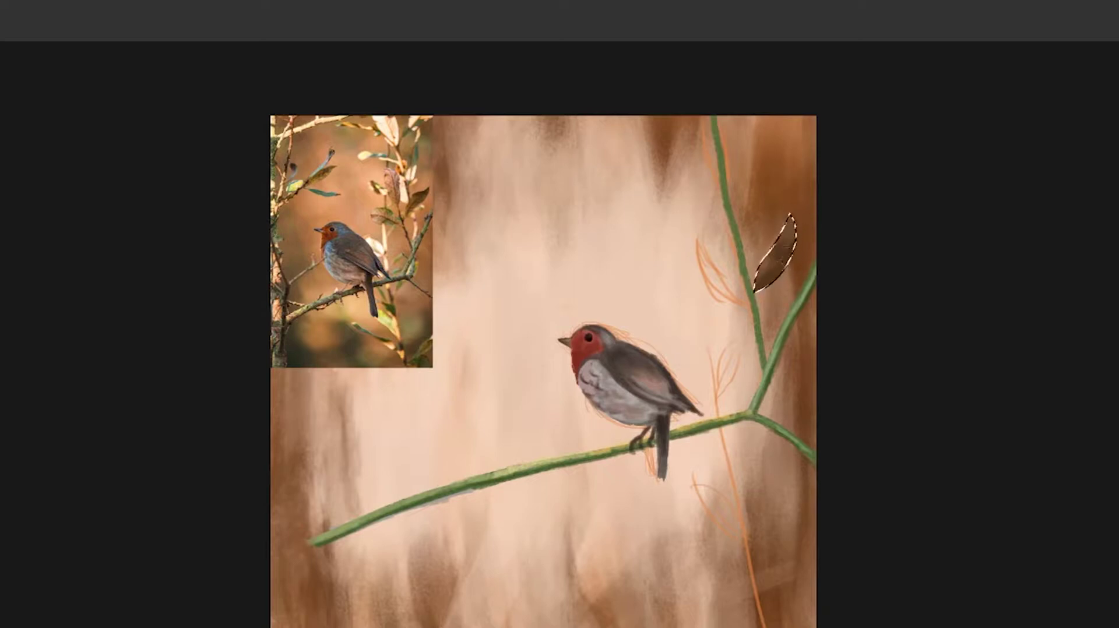
{"action": "key", "text": "ctrl+d"}
Duplicate the leaf to the left of the stem, rotating and widening the copy.
{"action": "left_click_drag", "start_coordinate": [778, 250], "coordinate": [709, 248]}
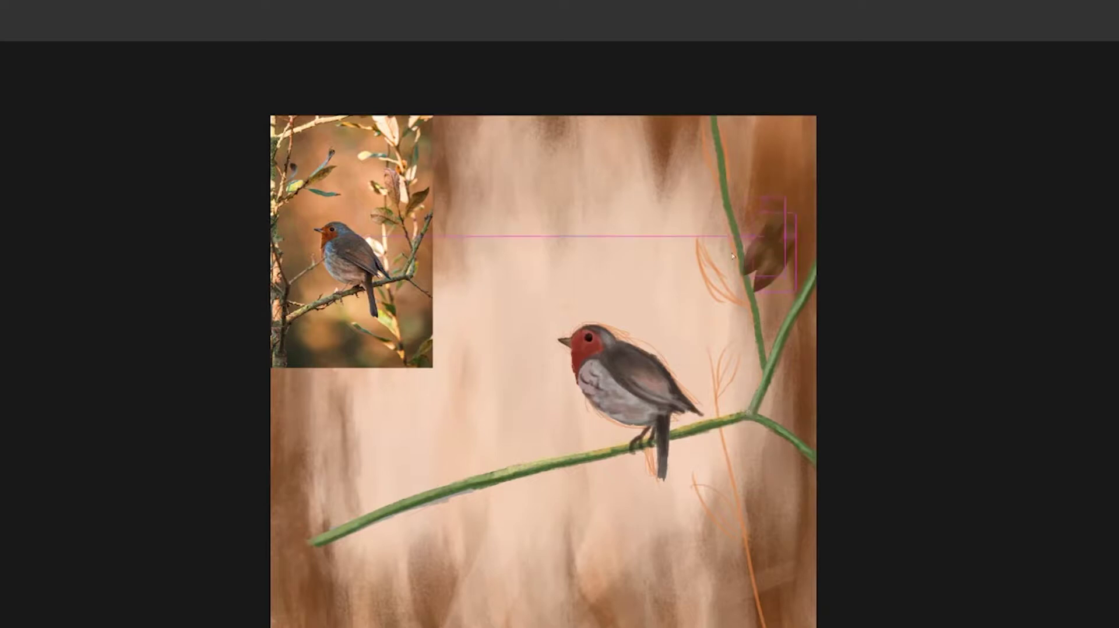
{"action": "left_click_drag", "start_coordinate": [748, 297], "coordinate": [723, 294]}
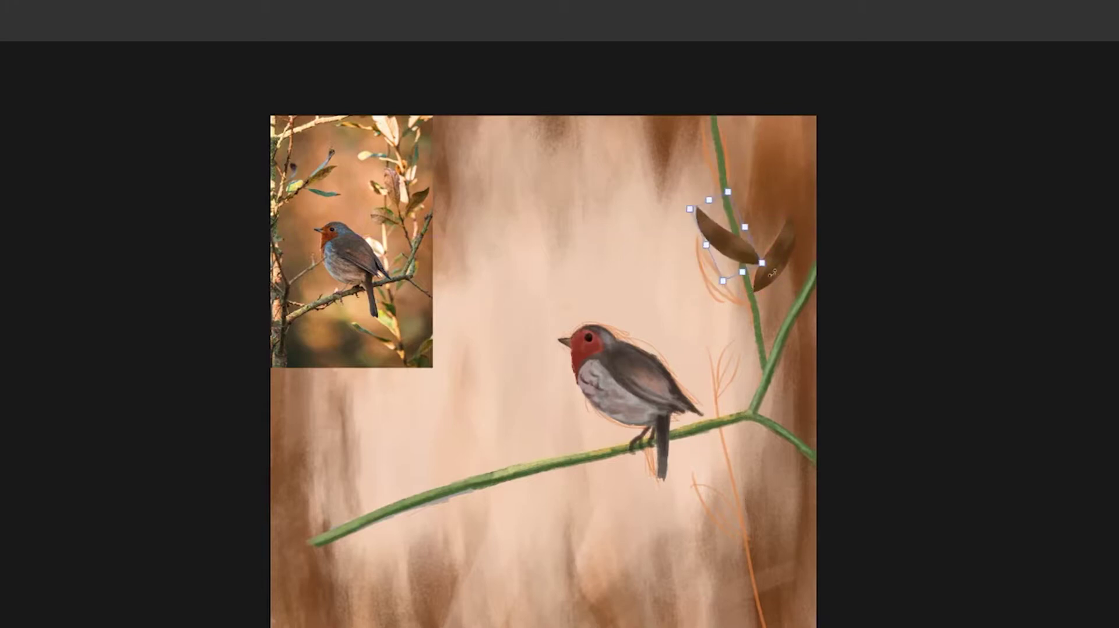
{"action": "left_click_drag", "start_coordinate": [714, 262], "coordinate": [722, 300]}
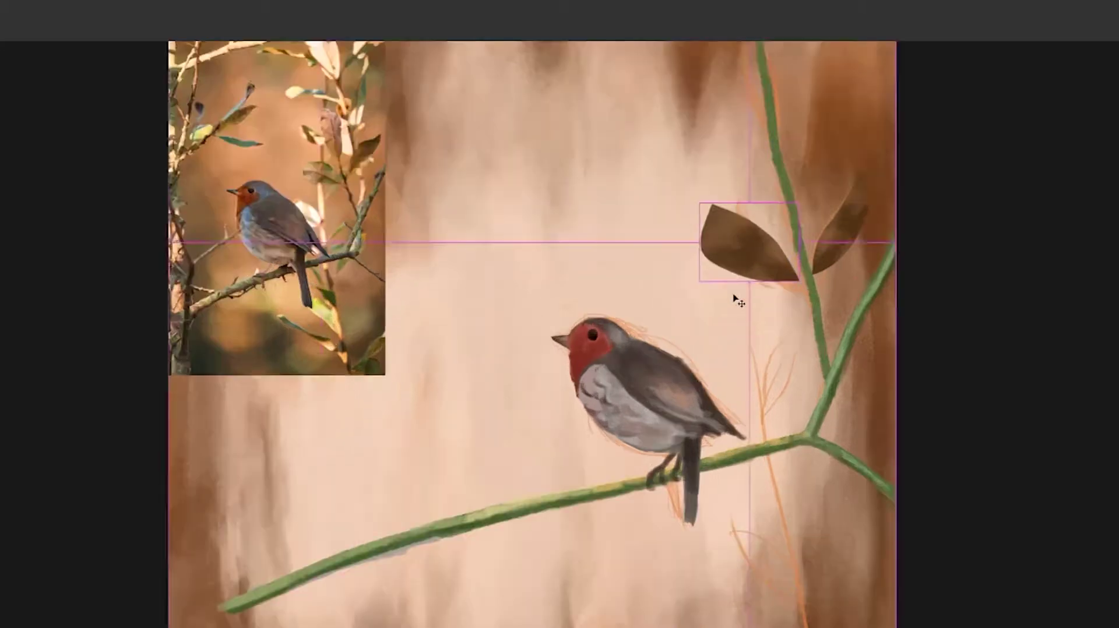
{"action": "scroll", "coordinate": [728, 298], "scroll_direction": "up", "scroll_amount": 5}
{"action": "scroll", "coordinate": [741, 257], "scroll_direction": "down", "scroll_amount": 5}
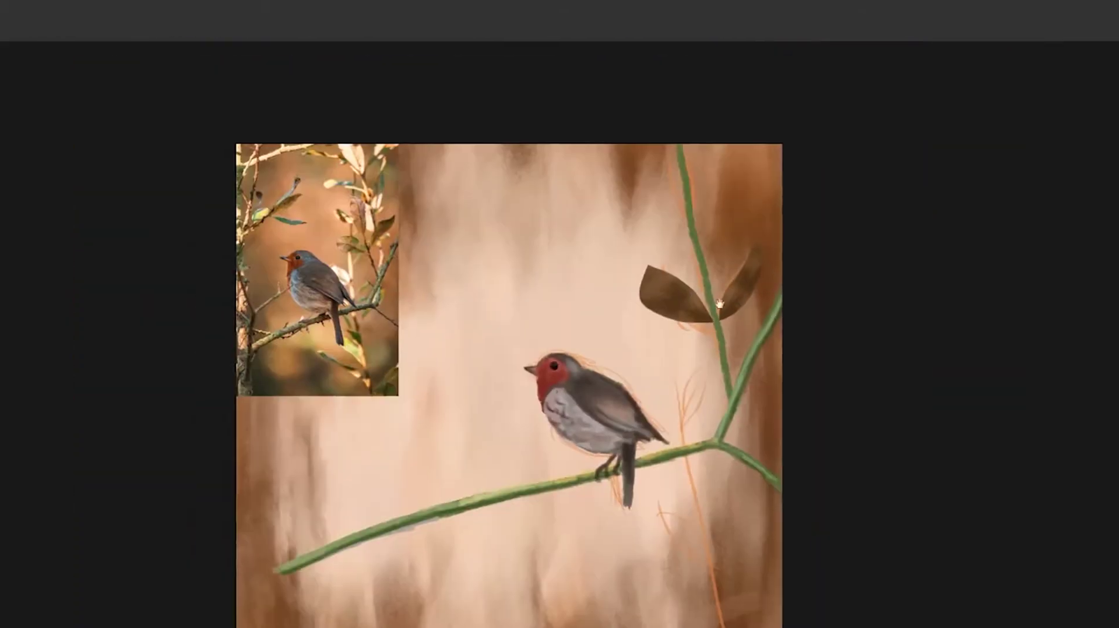
Retint the leaves: left one greenish then browner, right one a lighter olive.
{"action": "left_click", "coordinate": [979, 222], "text": "ctrl"}
{"action": "left_click_drag", "start_coordinate": [687, 309], "coordinate": [746, 303]}
{"action": "left_click", "coordinate": [784, 289], "text": "ctrl"}
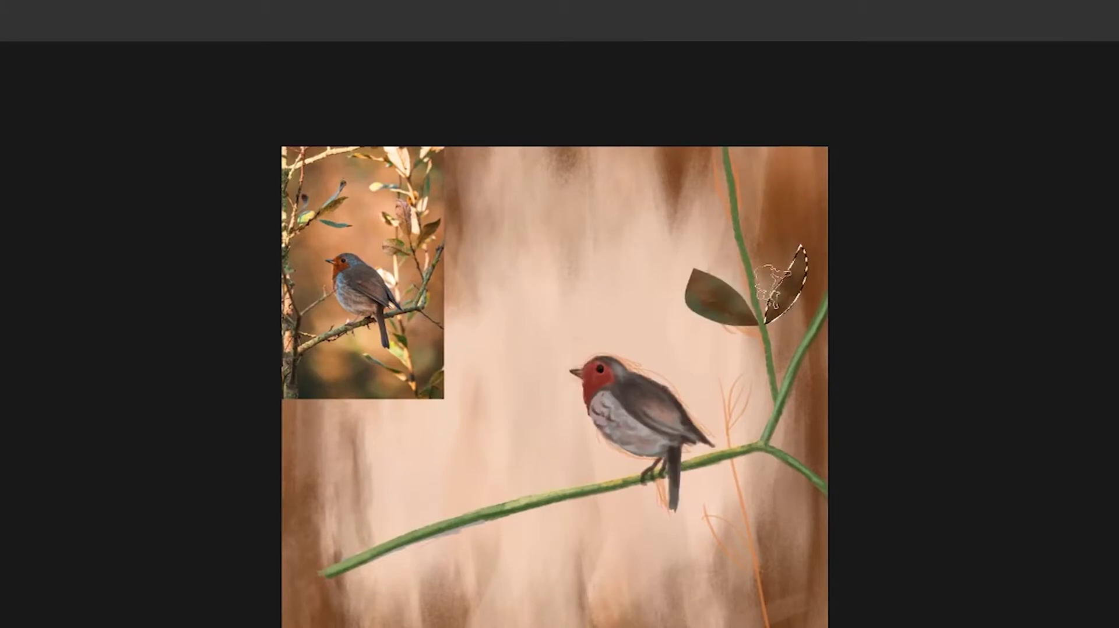
{"action": "left_click_drag", "start_coordinate": [816, 286], "coordinate": [790, 262]}
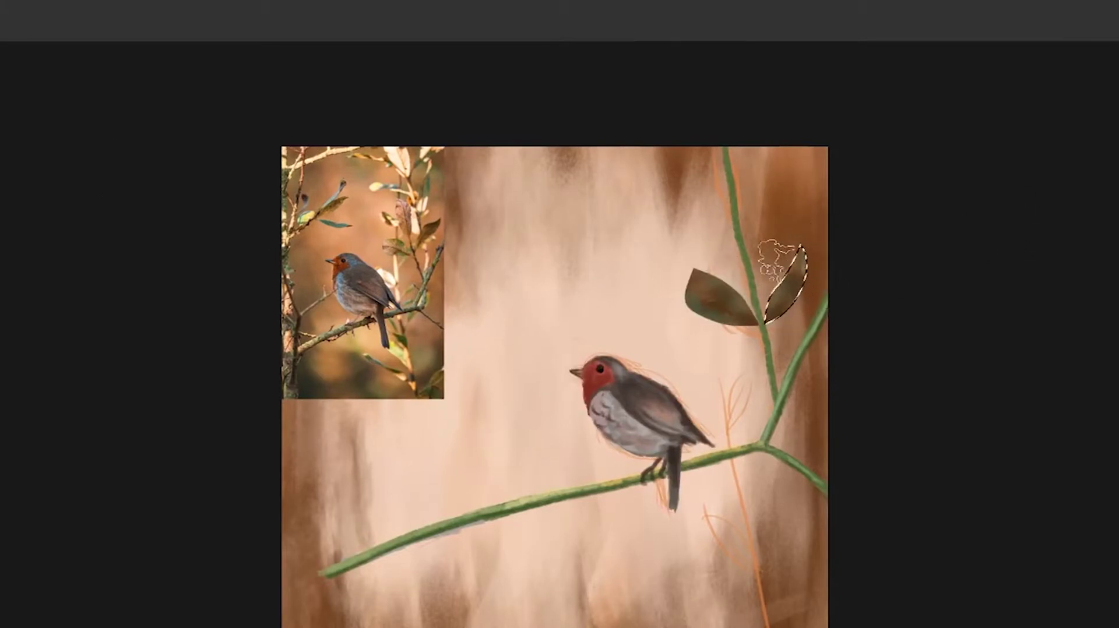
{"action": "left_click", "coordinate": [717, 291], "text": "ctrl"}
{"action": "left_click_drag", "start_coordinate": [691, 256], "coordinate": [734, 345]}
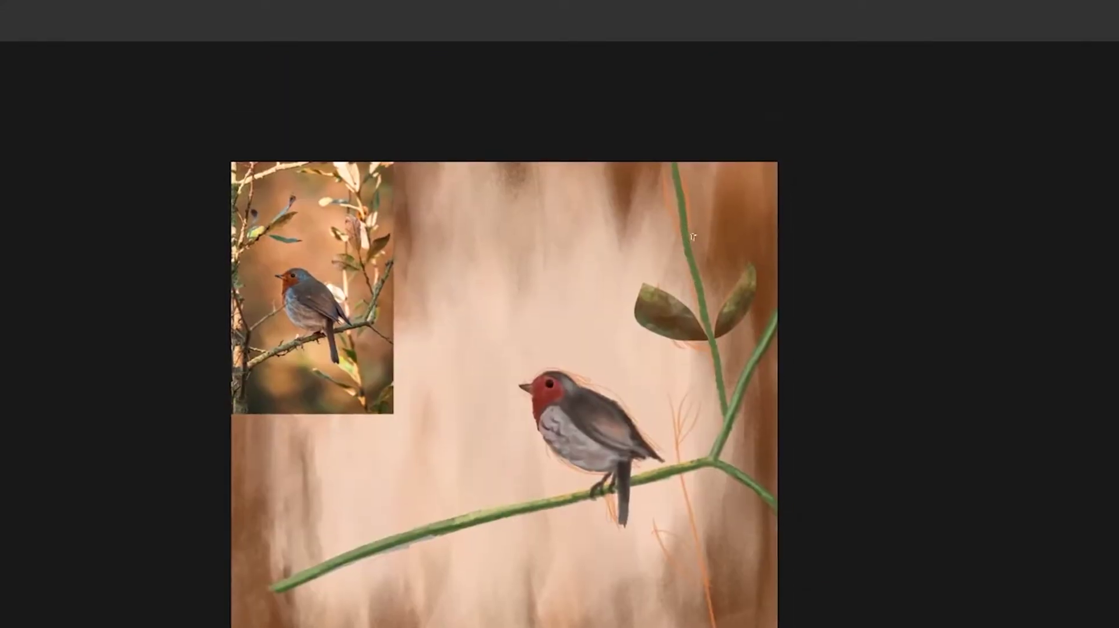
Brush a slender dark leaf onto the top of the right-hand stem.
{"action": "scroll", "coordinate": [693, 236], "scroll_direction": "up", "scroll_amount": 2}
{"action": "mouse_move", "coordinate": [676, 213]}
{"action": "left_mouse_down"}
{"action": "mouse_move", "coordinate": [686, 221]}
{"action": "mouse_move", "coordinate": [673, 257]}
{"action": "mouse_move", "coordinate": [691, 271]}
{"action": "mouse_move", "coordinate": [679, 274]}
{"action": "mouse_move", "coordinate": [692, 269]}
{"action": "mouse_move", "coordinate": [682, 209]}
{"action": "left_mouse_up"}
{"action": "left_click_drag", "start_coordinate": [687, 288], "coordinate": [638, 352]}
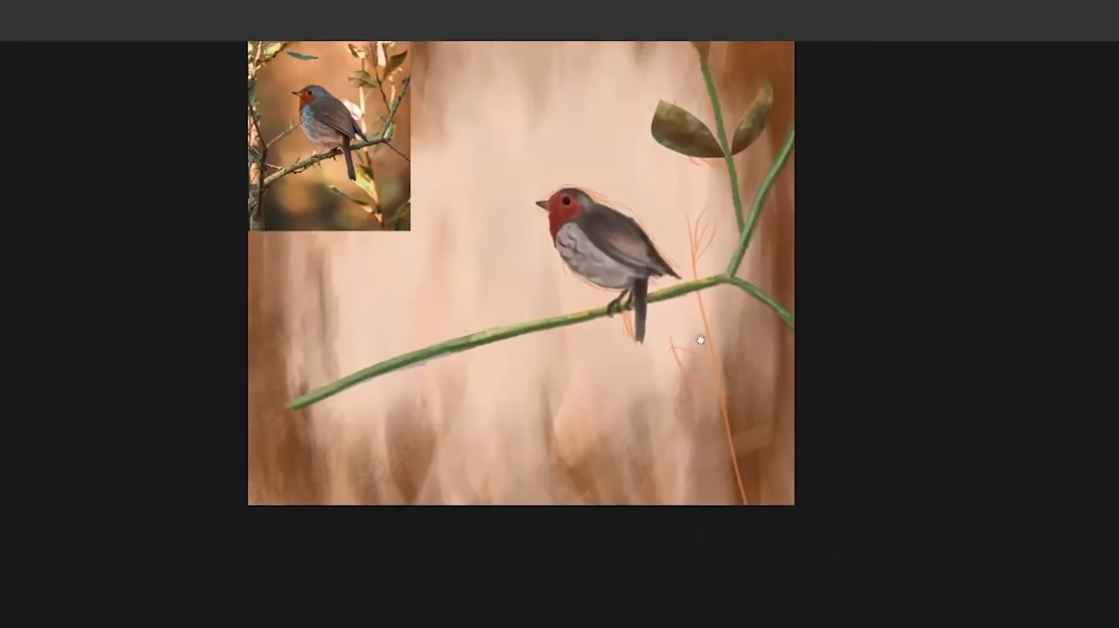
Paint a thick, dark new stem crossing the branch in a rotated view, then set the view upright.
{"action": "mouse_move", "coordinate": [623, 273]}
{"action": "left_mouse_down"}
{"action": "mouse_move", "coordinate": [575, 344]}
{"action": "mouse_move", "coordinate": [607, 337]}
{"action": "mouse_move", "coordinate": [577, 426]}
{"action": "mouse_move", "coordinate": [459, 568]}
{"action": "left_mouse_up"}
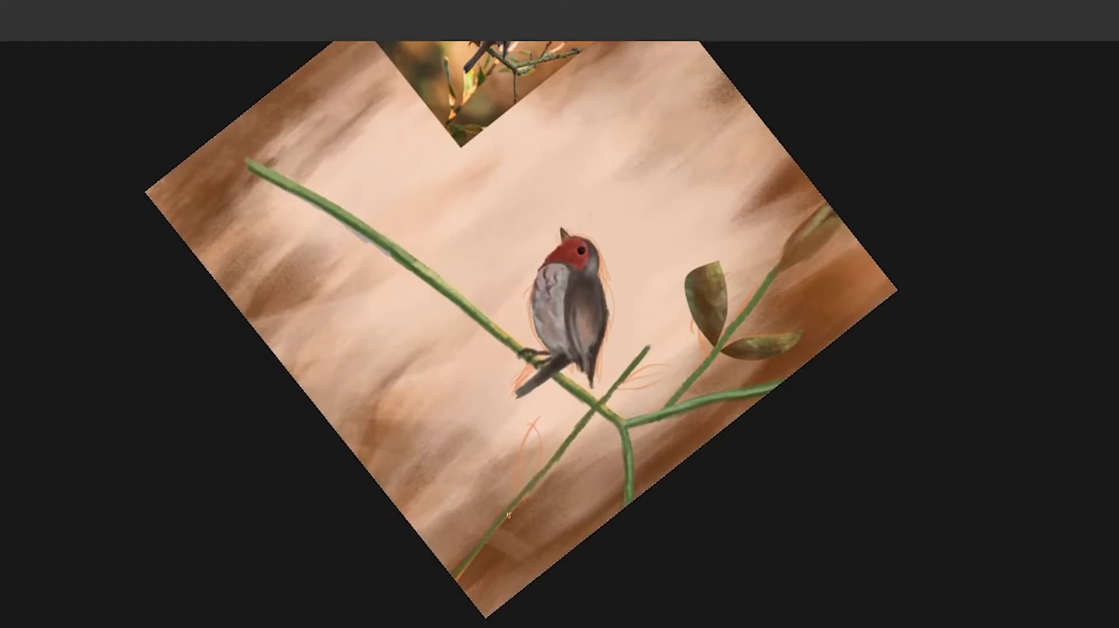
{"action": "left_click_drag", "start_coordinate": [648, 350], "coordinate": [537, 477]}
{"action": "left_click_drag", "start_coordinate": [648, 348], "coordinate": [448, 580]}
{"action": "key", "text": "5"}
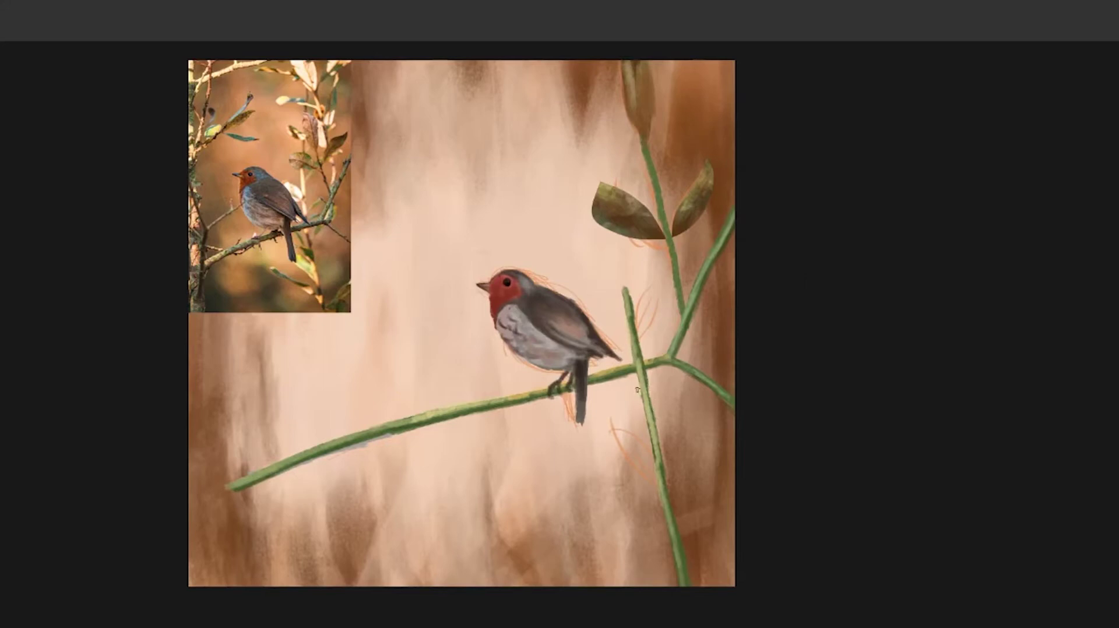
{"action": "scroll", "coordinate": [636, 316], "scroll_direction": "down", "scroll_amount": 1}
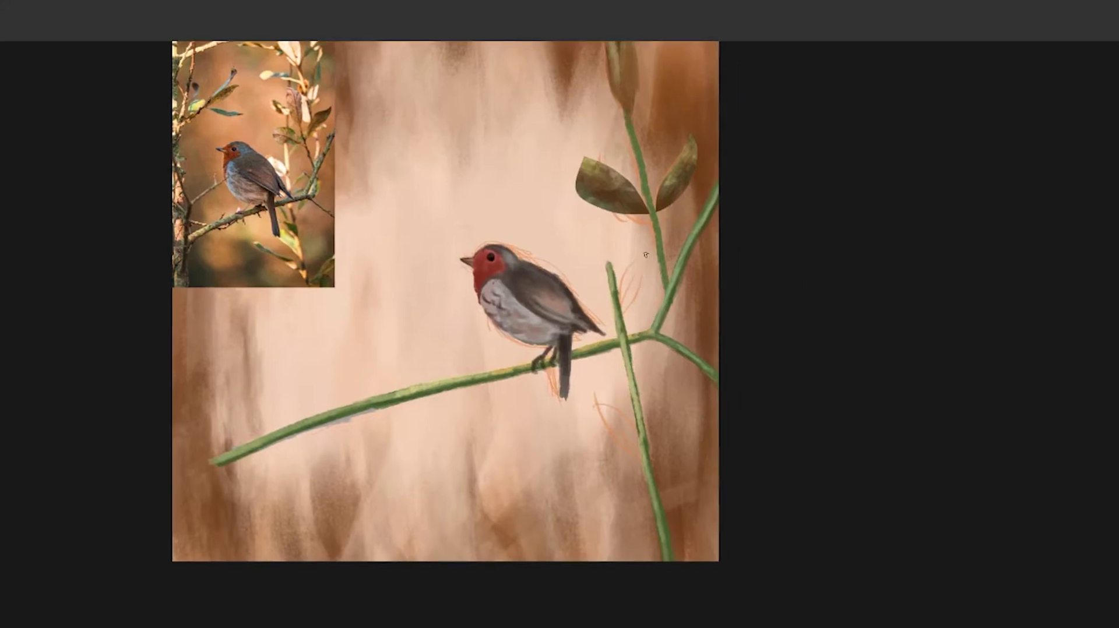
Paint brown leaves beside the branch and below-left of the bird along the new stem.
{"action": "left_click_drag", "start_coordinate": [636, 271], "coordinate": [623, 312]}
{"action": "mouse_move", "coordinate": [646, 242]}
{"action": "left_mouse_down"}
{"action": "mouse_move", "coordinate": [651, 274]}
{"action": "mouse_move", "coordinate": [596, 346]}
{"action": "left_mouse_up"}
{"action": "key", "text": "r"}
{"action": "left_click_drag", "start_coordinate": [570, 294], "coordinate": [406, 302]}
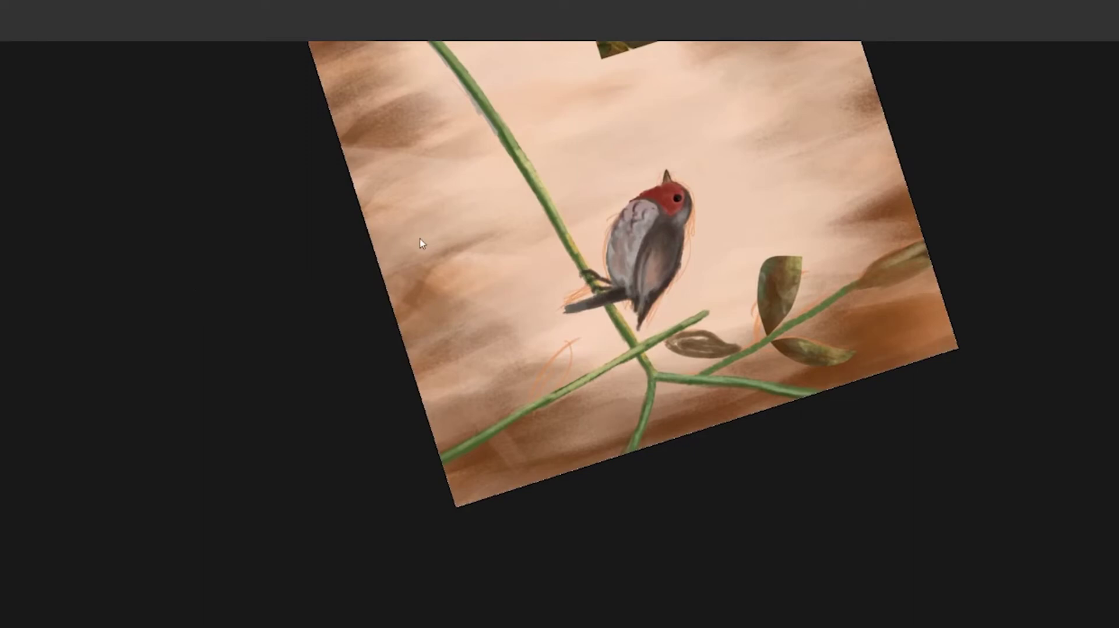
{"action": "mouse_move", "coordinate": [565, 342]}
{"action": "left_mouse_down"}
{"action": "mouse_move", "coordinate": [528, 402]}
{"action": "mouse_move", "coordinate": [553, 390]}
{"action": "mouse_move", "coordinate": [562, 364]}
{"action": "mouse_move", "coordinate": [539, 397]}
{"action": "mouse_move", "coordinate": [542, 387]}
{"action": "left_mouse_up"}
{"action": "key", "text": "5"}
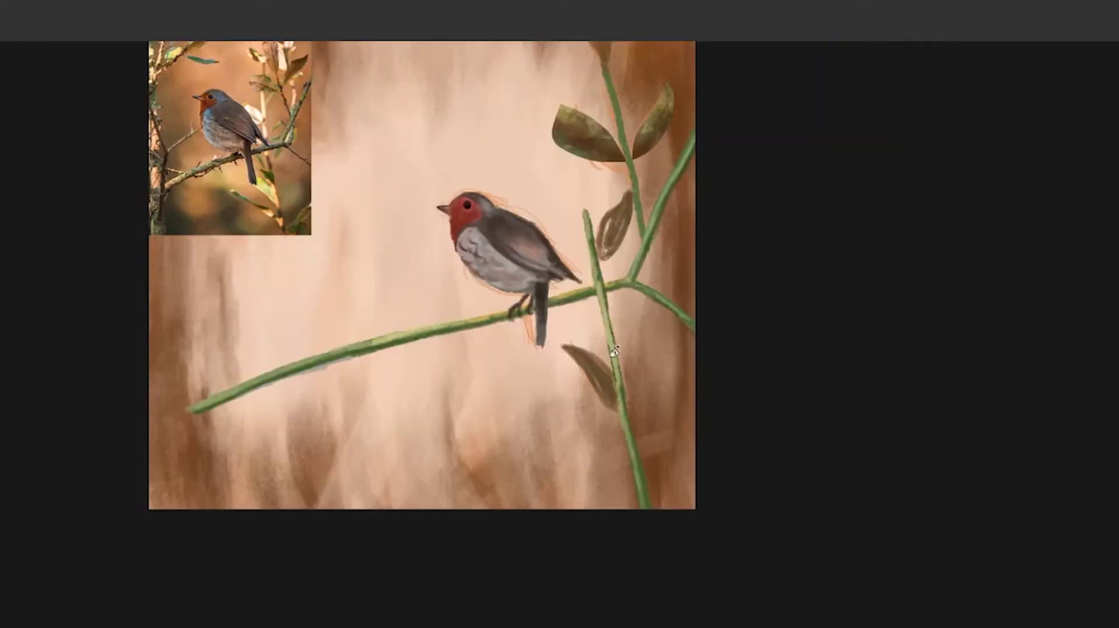
Move a leaf toward the branch near the bird, undoing a trial shift of the lower leaf.
{"action": "mouse_move", "coordinate": [545, 115]}
{"action": "left_mouse_down"}
{"action": "mouse_move", "coordinate": [662, 303]}
{"action": "mouse_move", "coordinate": [590, 390]}
{"action": "left_mouse_up"}
{"action": "key", "text": "b"}
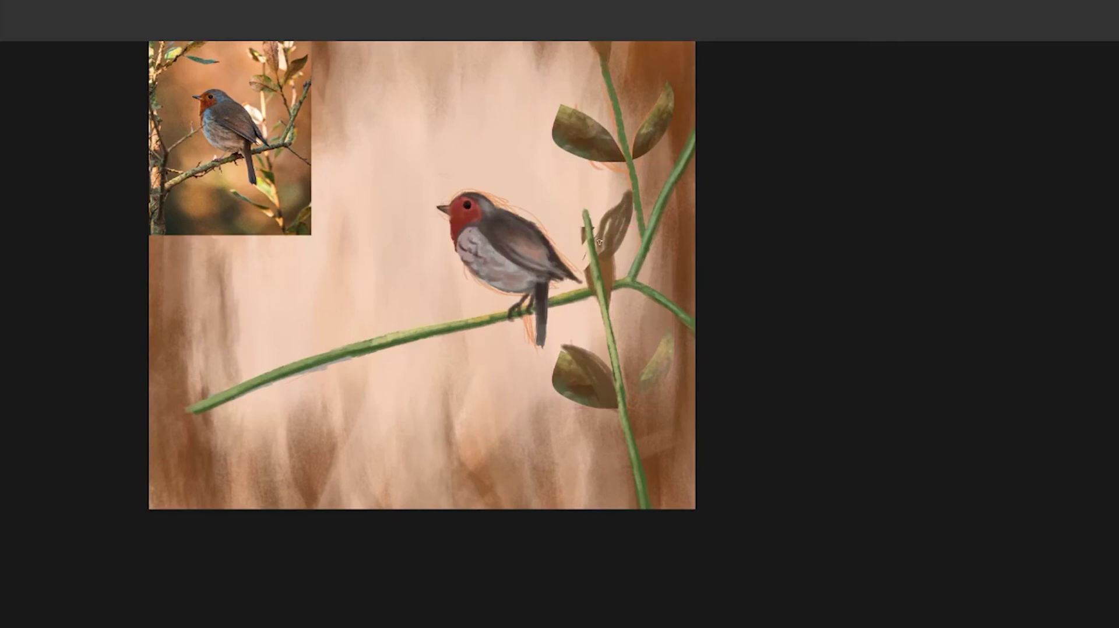
{"action": "key", "text": "v"}
{"action": "left_click_drag", "start_coordinate": [585, 333], "coordinate": [598, 355]}
{"action": "key", "text": "ctrl+z"}
{"action": "key", "text": "b"}
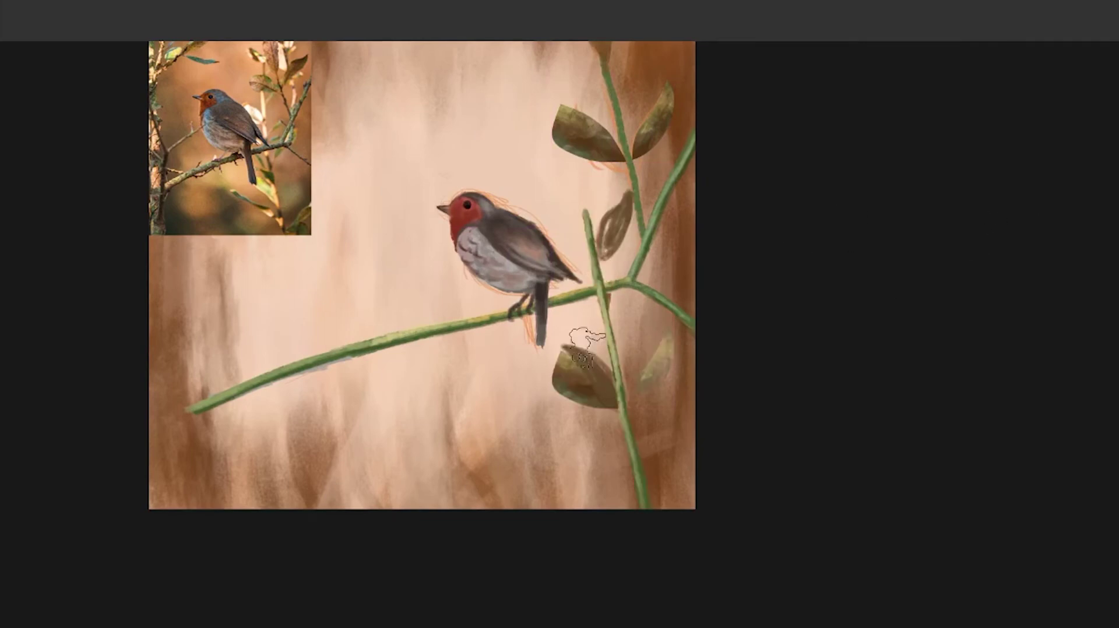